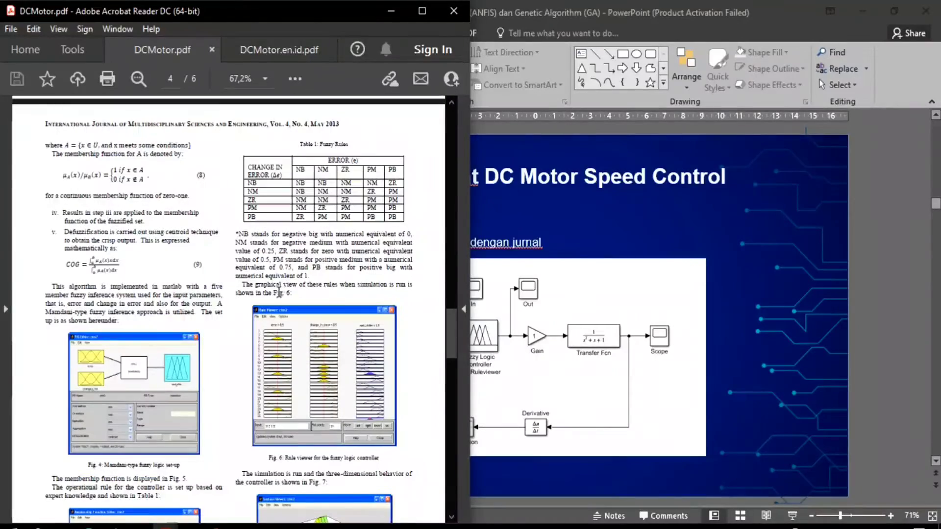
Review the fuzzy controller figures on pages 4 and 5 of DCMotor.pdf and switch to the ANFIS model in Simulink
scroll(270, 228, "down", 10)
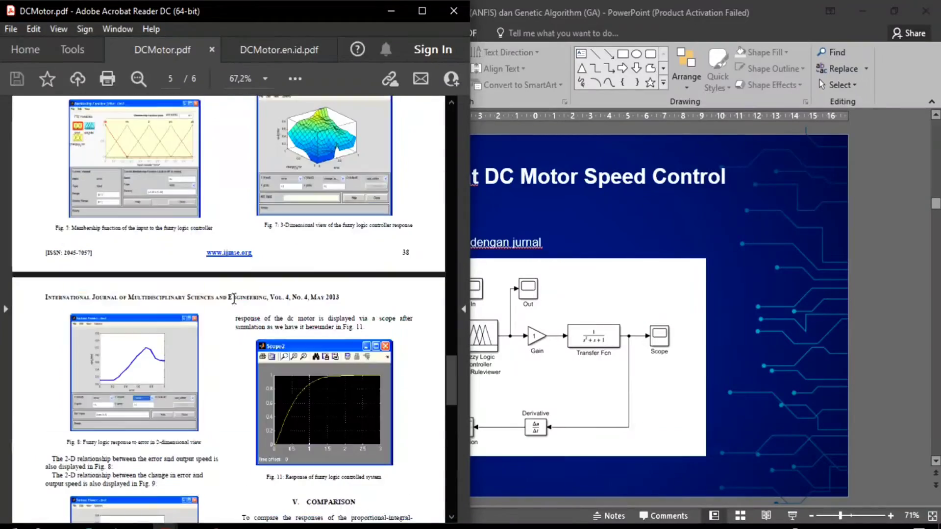
scroll(234, 302, "down", 12)
scroll(232, 300, "up", 5)
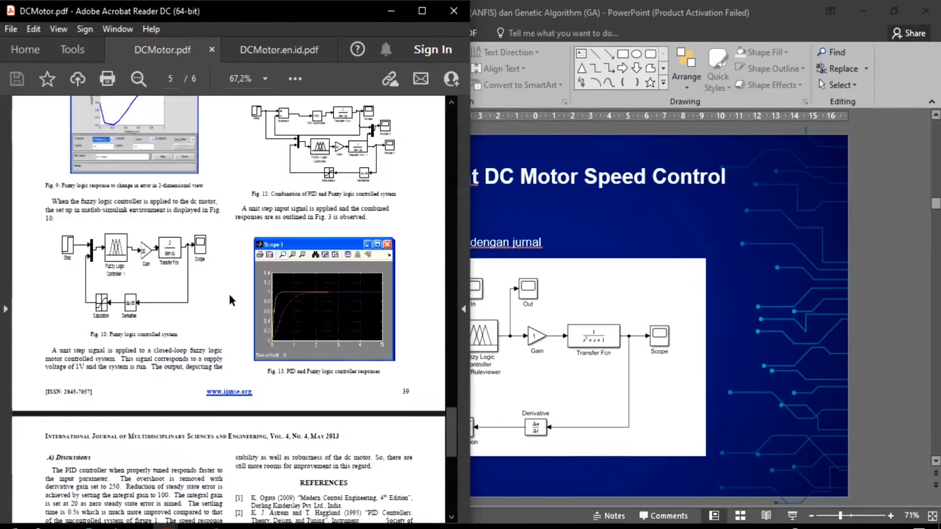
mouse_move(199, 523)
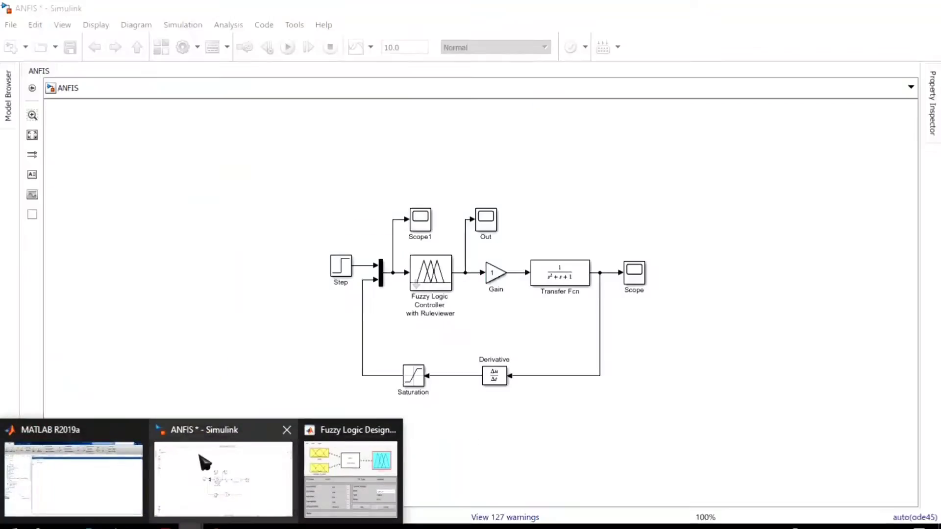
left_click(192, 462)
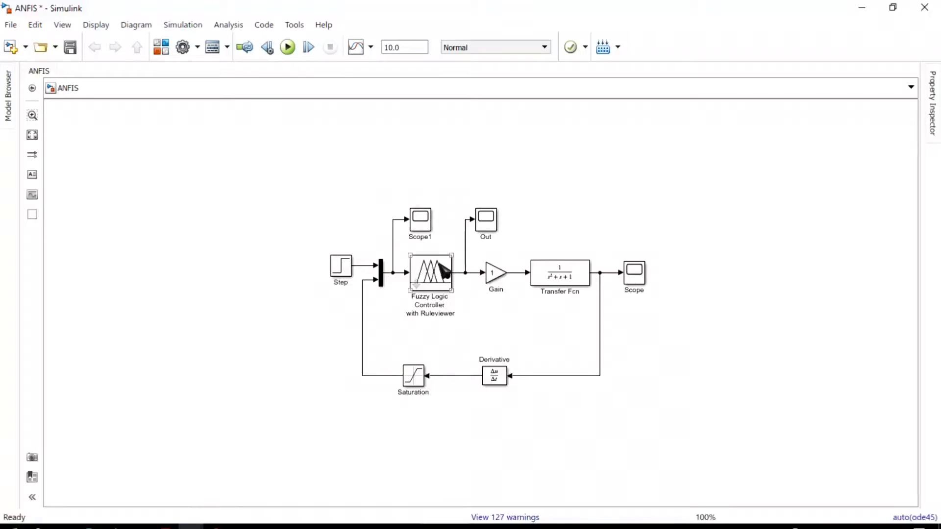
scroll(489, 325, "up", 1)
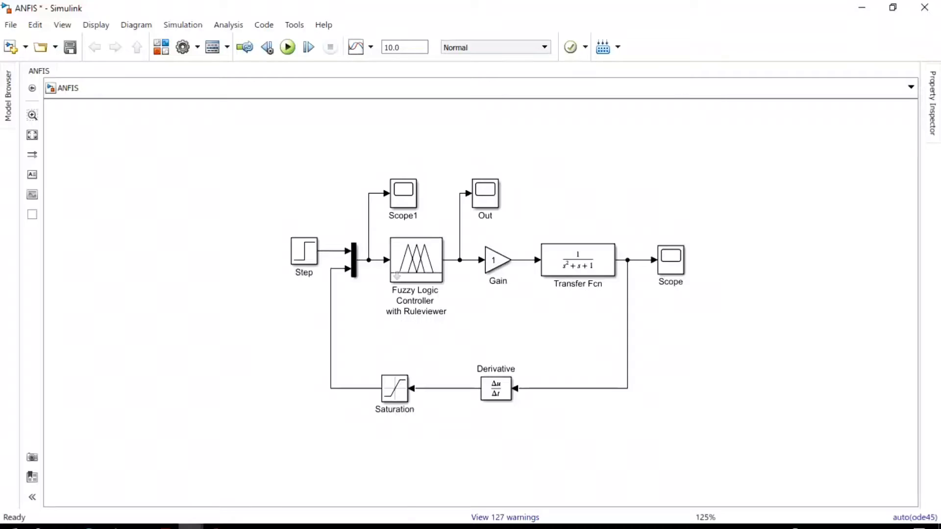
Export the fuzzy inference system from Fuzzy Logic Designer to the workspace as anfis1
mouse_move(191, 525)
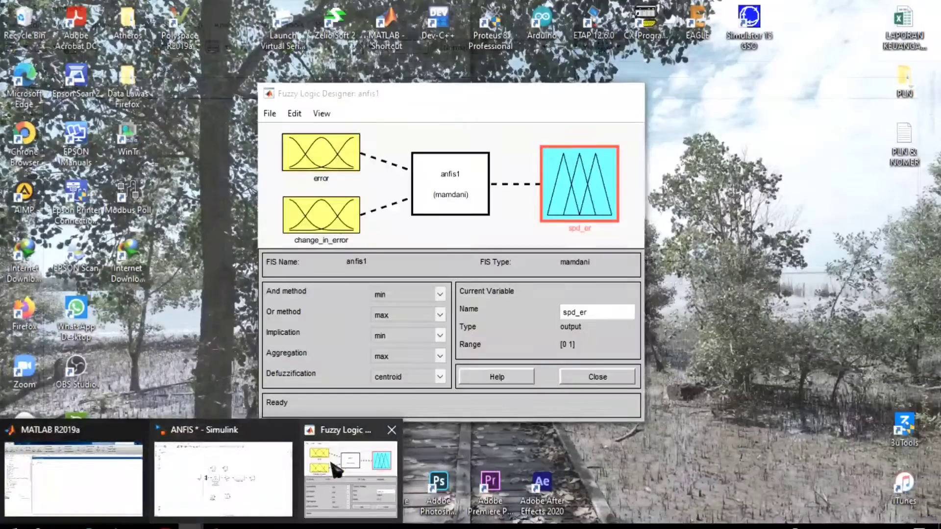
left_click(333, 466)
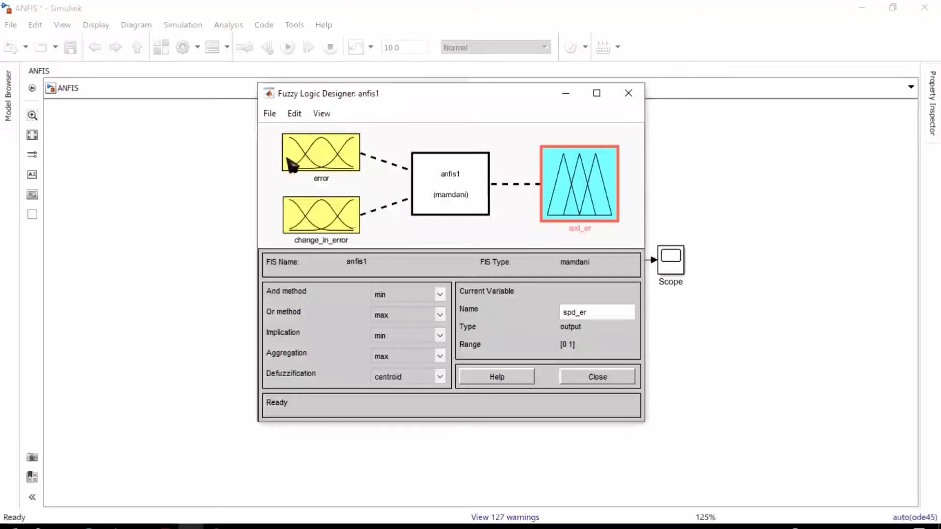
left_click(270, 115)
mouse_move(315, 165)
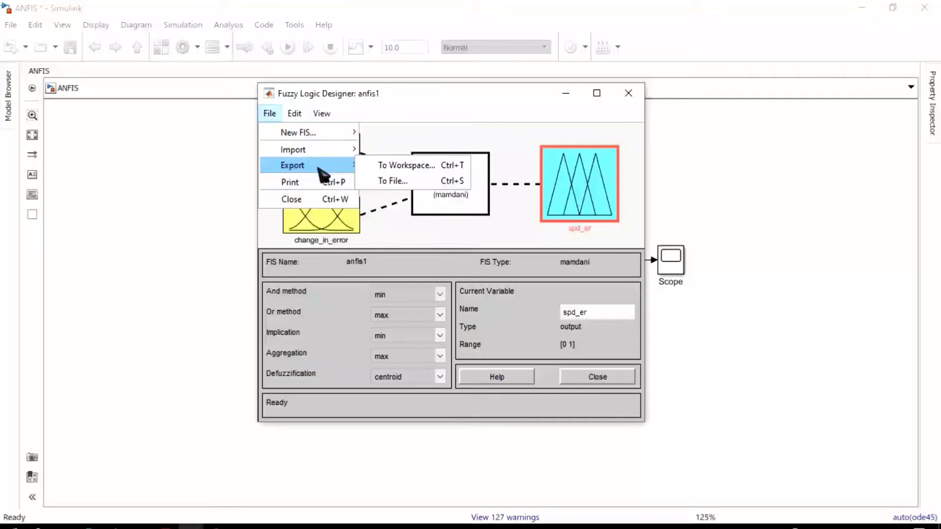
left_click(384, 165)
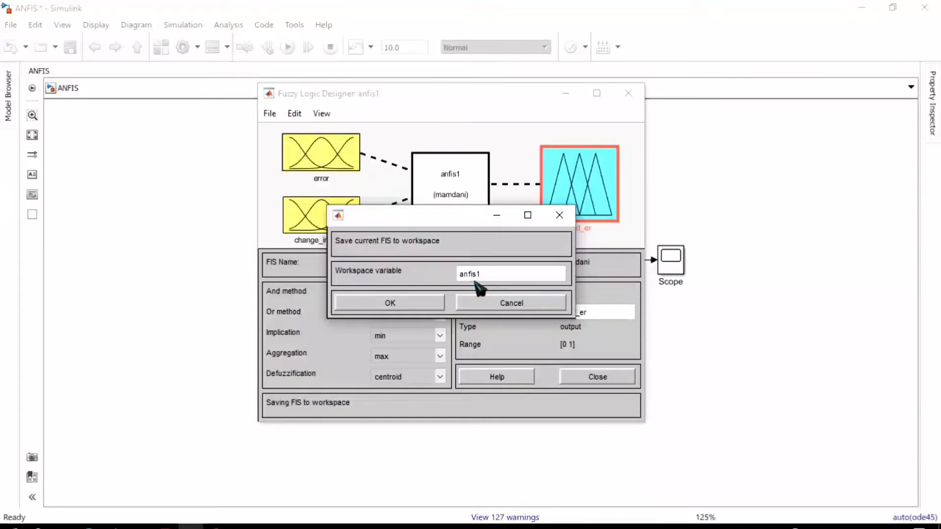
left_click(416, 301)
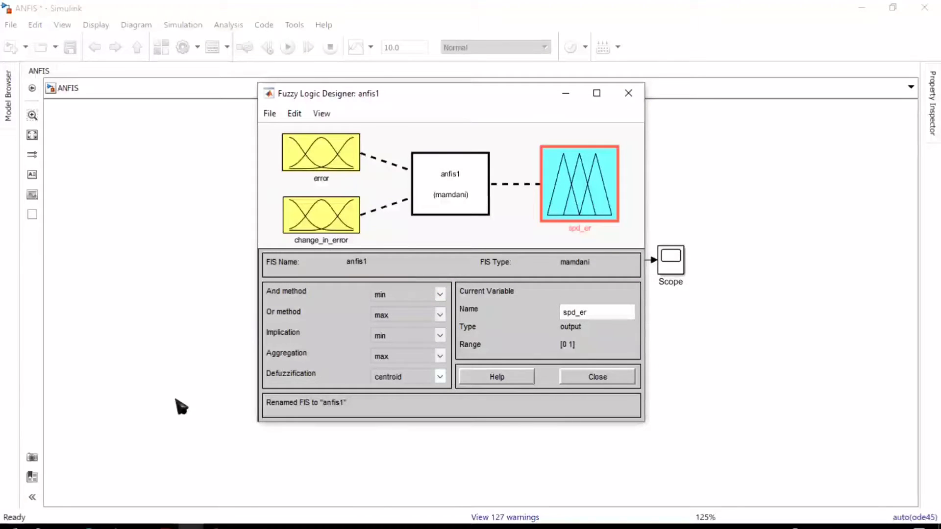
Set the FIS structure of the Fuzzy Logic Controller with Ruleviewer block in the Simulink model to anfis1
mouse_move(190, 527)
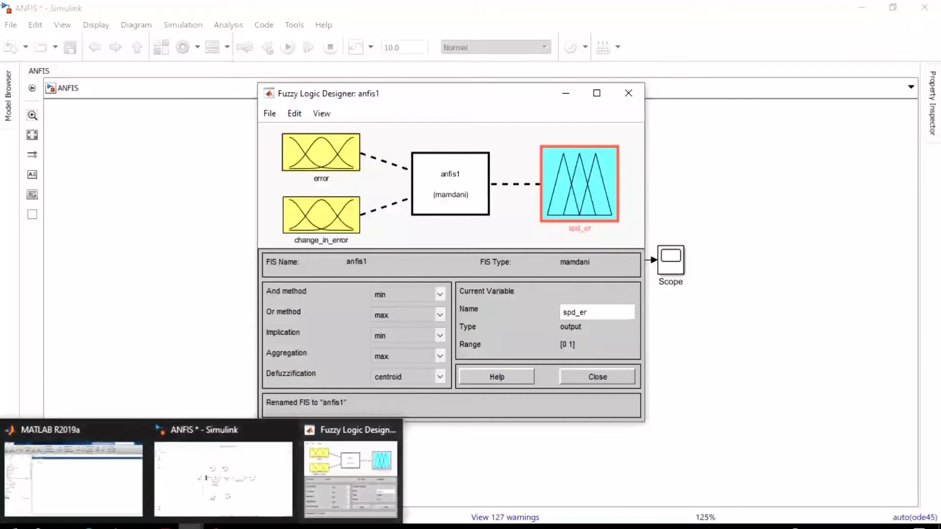
left_click(263, 480)
double_click(419, 265)
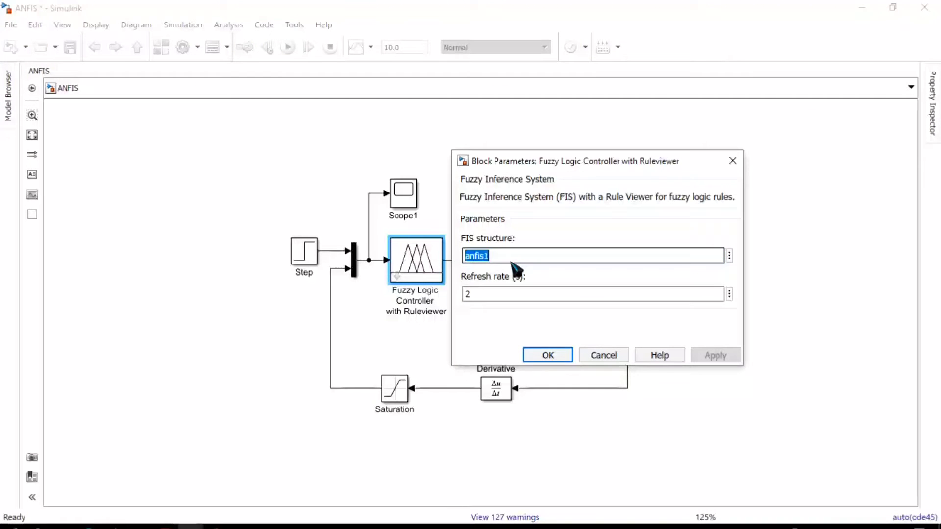
type("an")
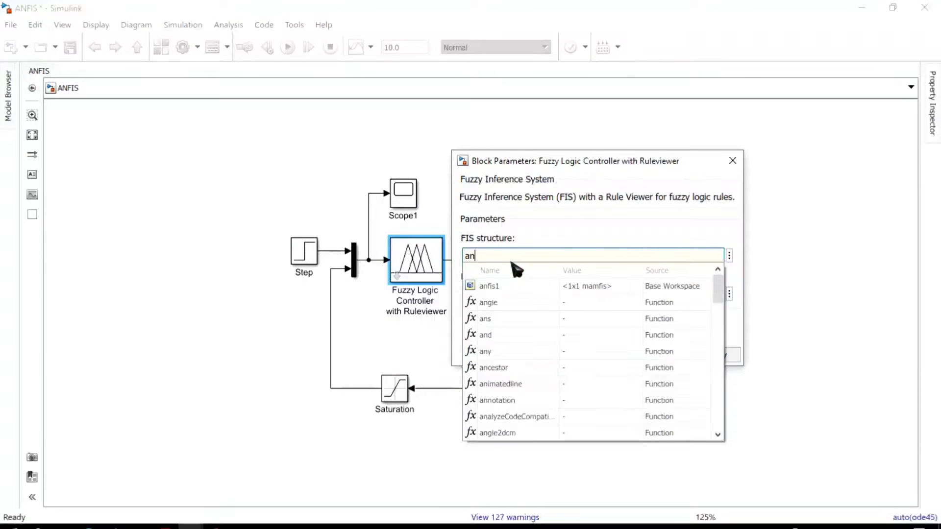
left_click(514, 289)
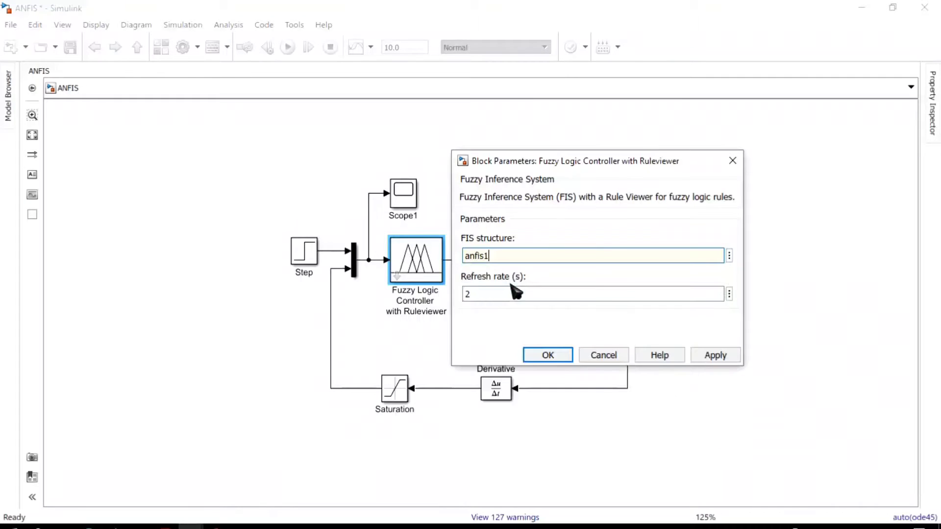
left_click(716, 356)
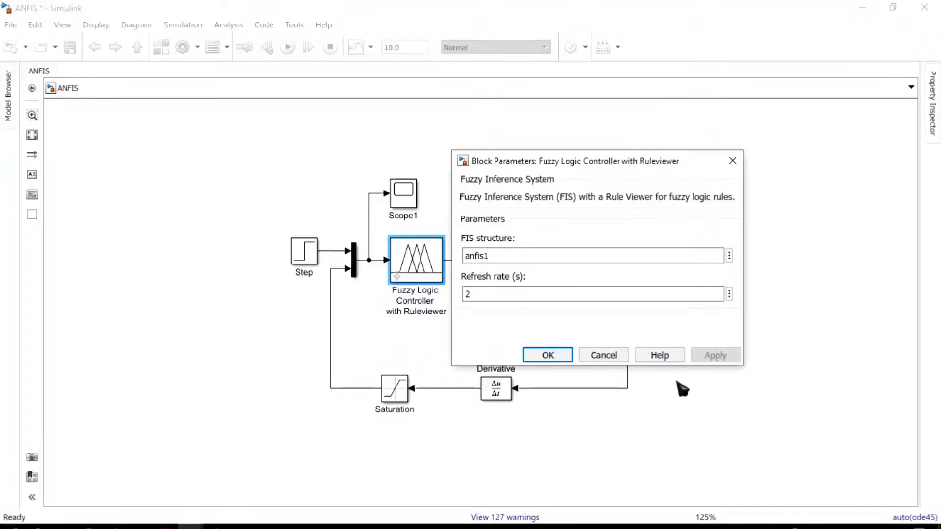
left_click(565, 351)
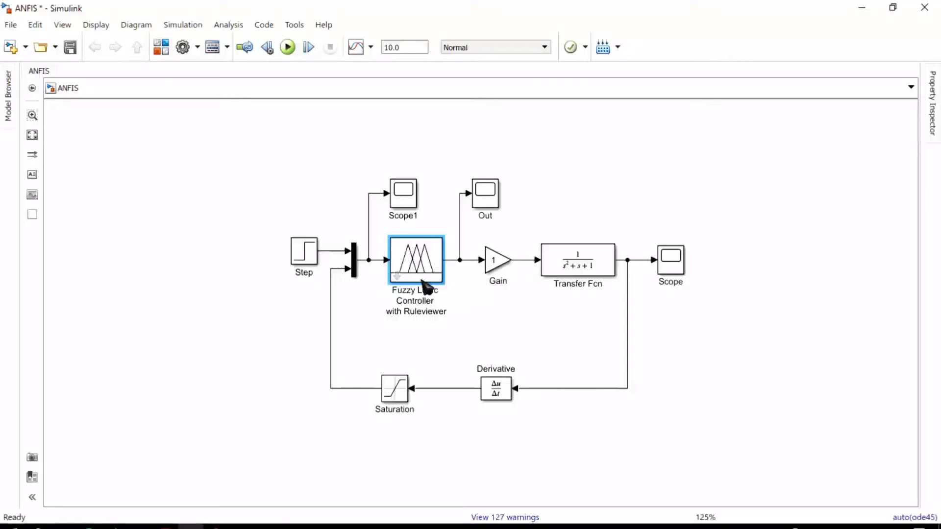
Run the simulation and view the transfer function's output response in Scope
left_click(288, 48)
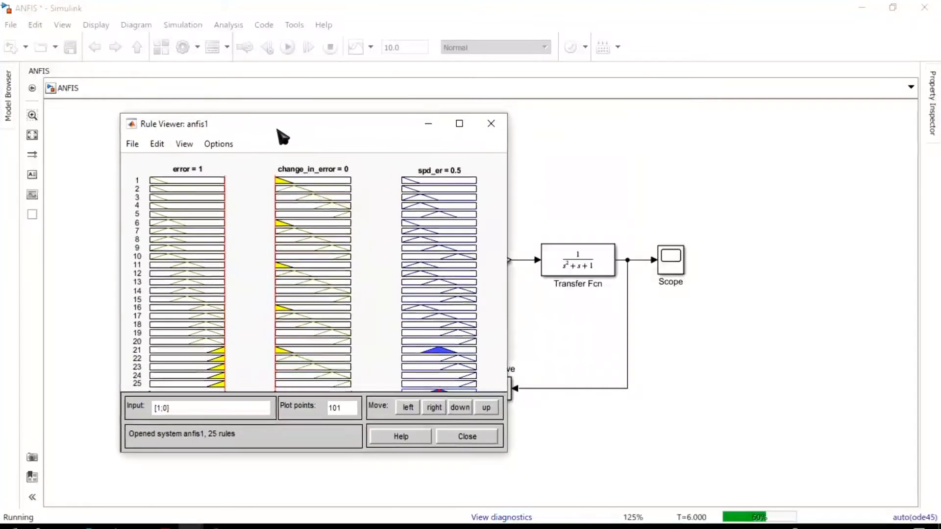
left_click(675, 264)
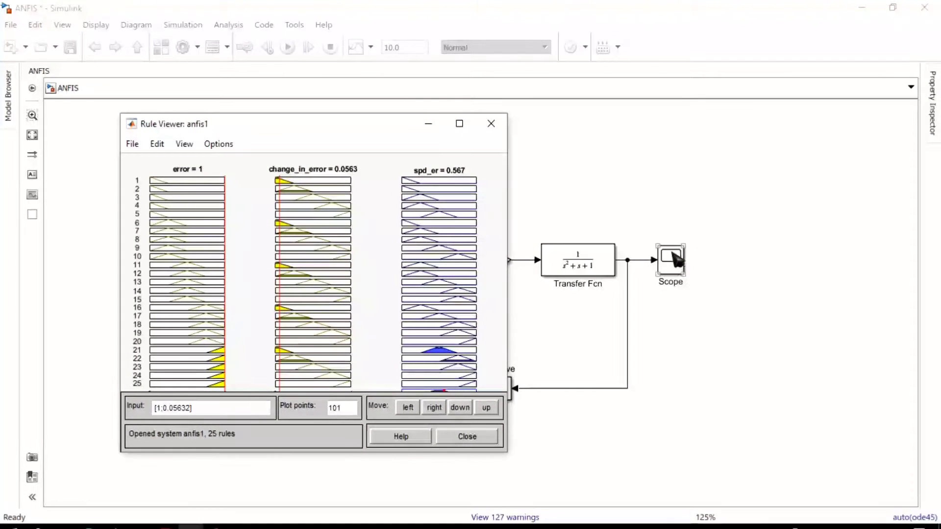
left_click(674, 267)
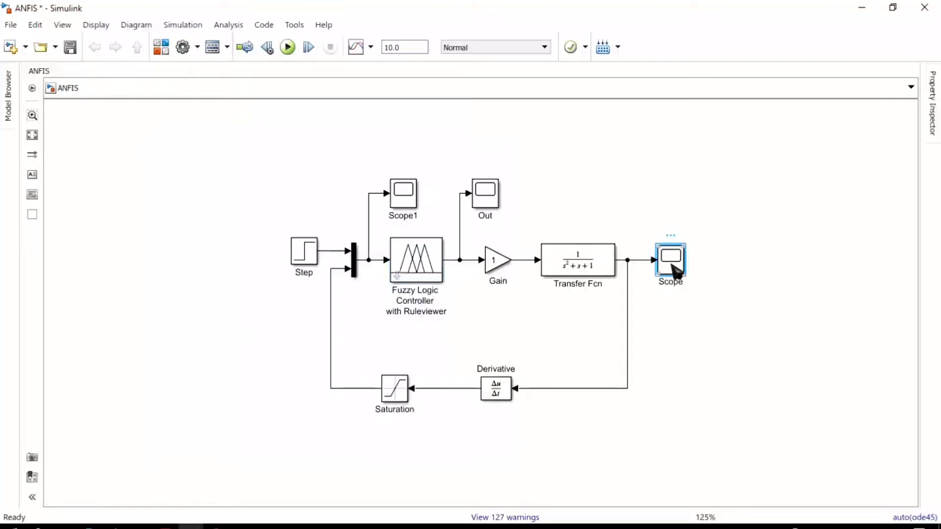
double_click(674, 266)
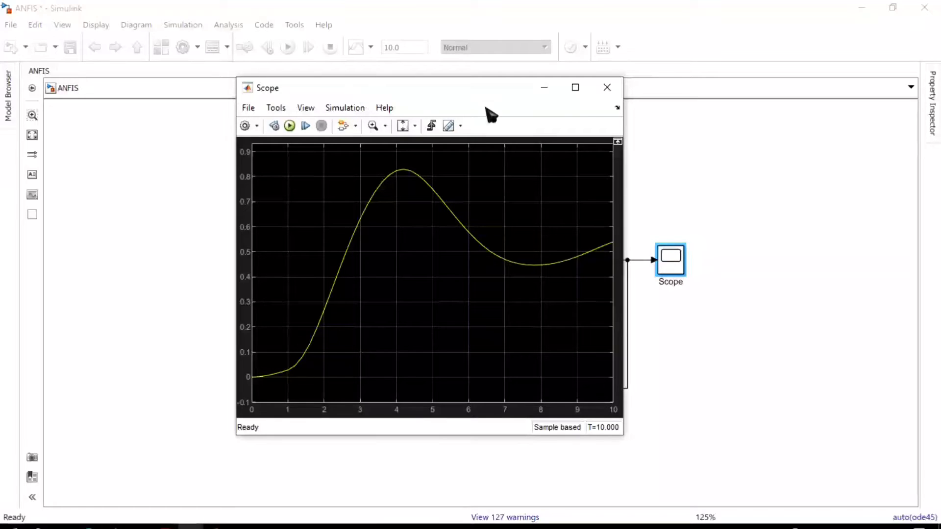
left_click(607, 89)
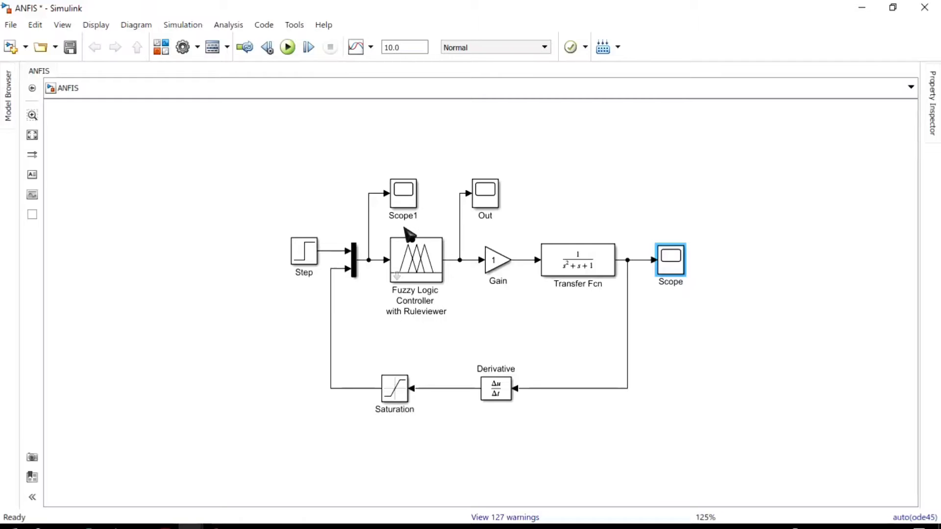
Apply Scope1's logging settings with data logged to the workspace as variable in, in Array format, and close the scope
double_click(418, 201)
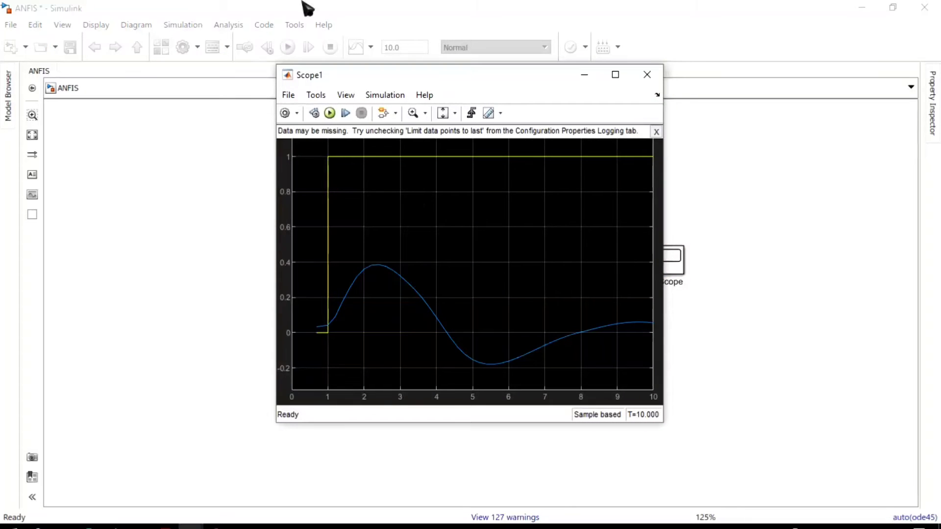
left_click(285, 113)
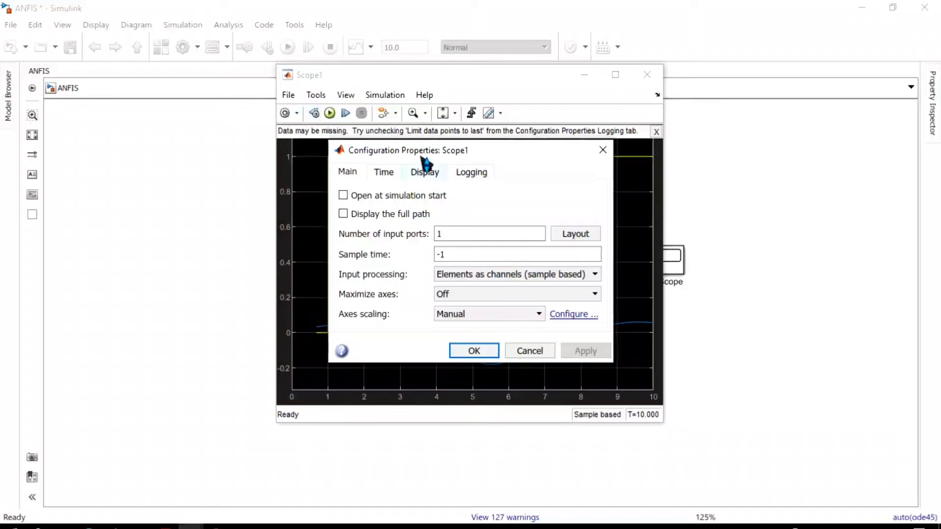
left_click(465, 175)
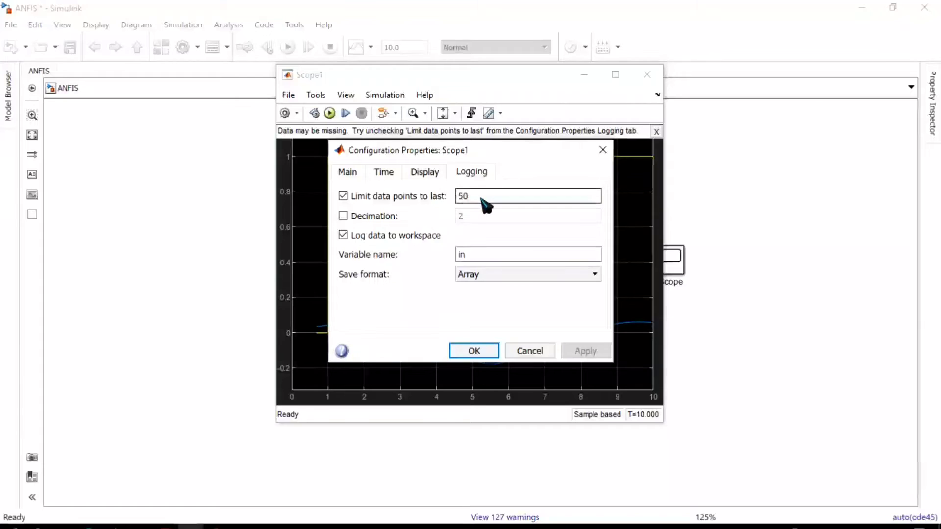
left_click(388, 236)
left_click(386, 236)
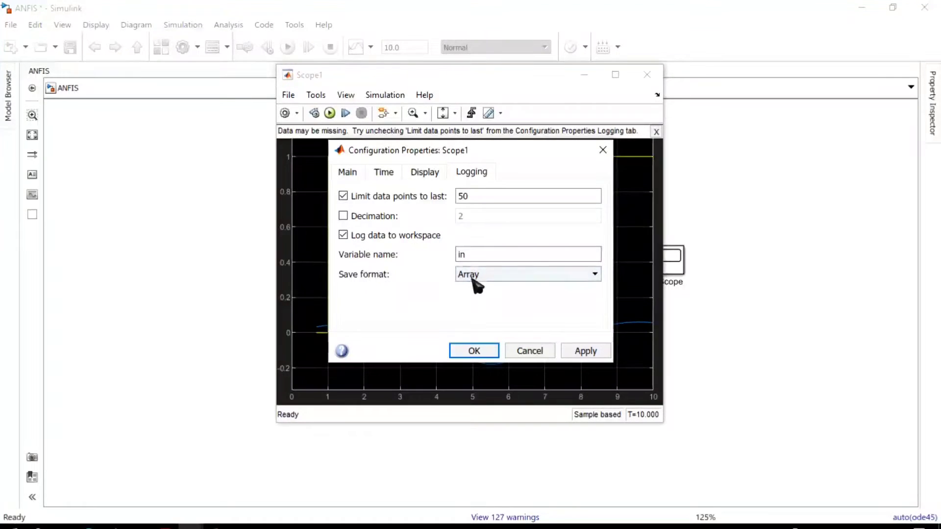
left_click(587, 353)
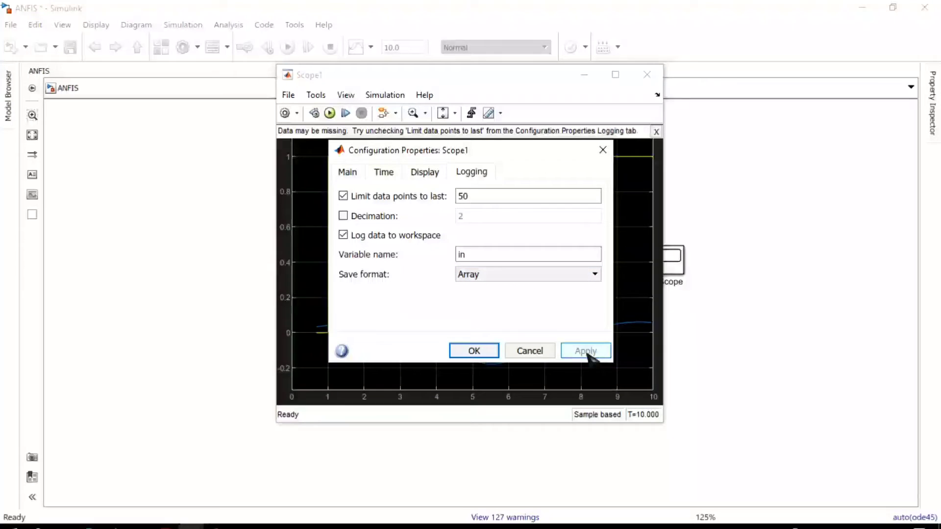
left_click(493, 353)
left_click(646, 75)
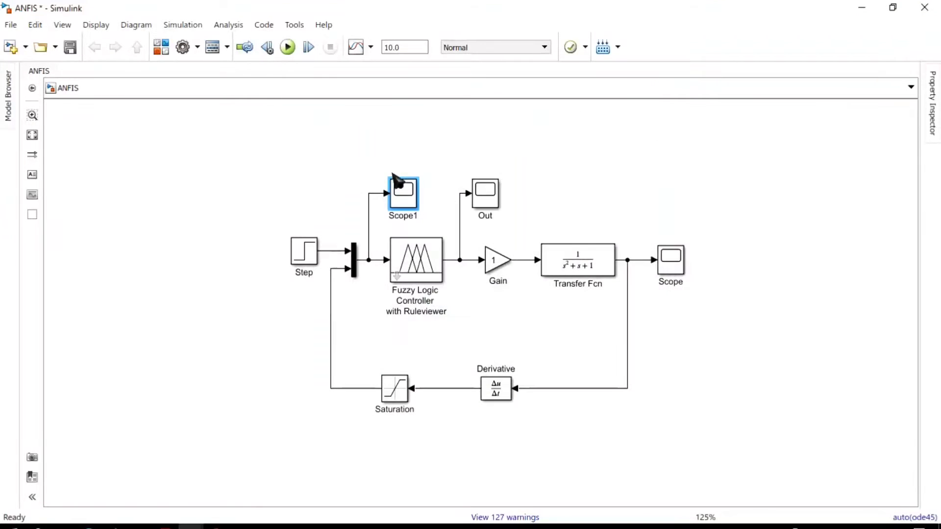
Check the Out scope's plot and its logging settings for workspace data, variable name and save format
double_click(494, 200)
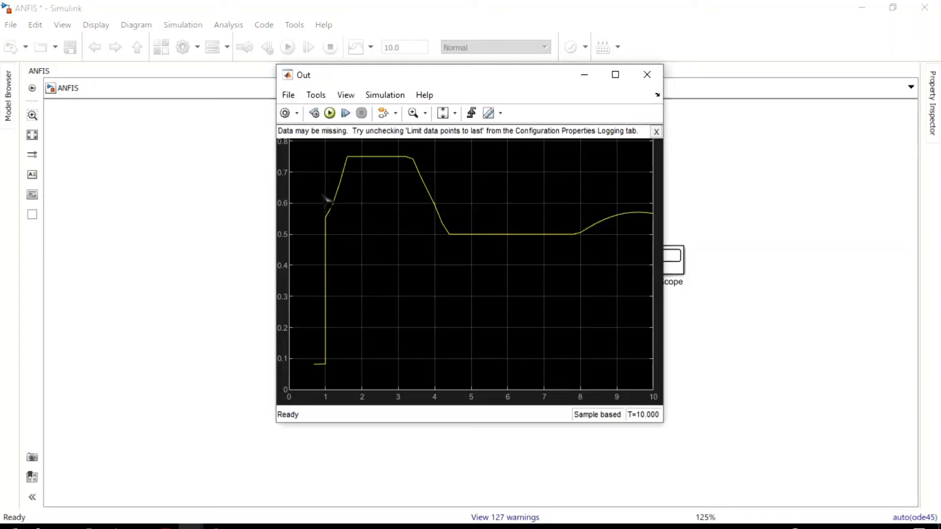
left_click(296, 113)
left_click(287, 132)
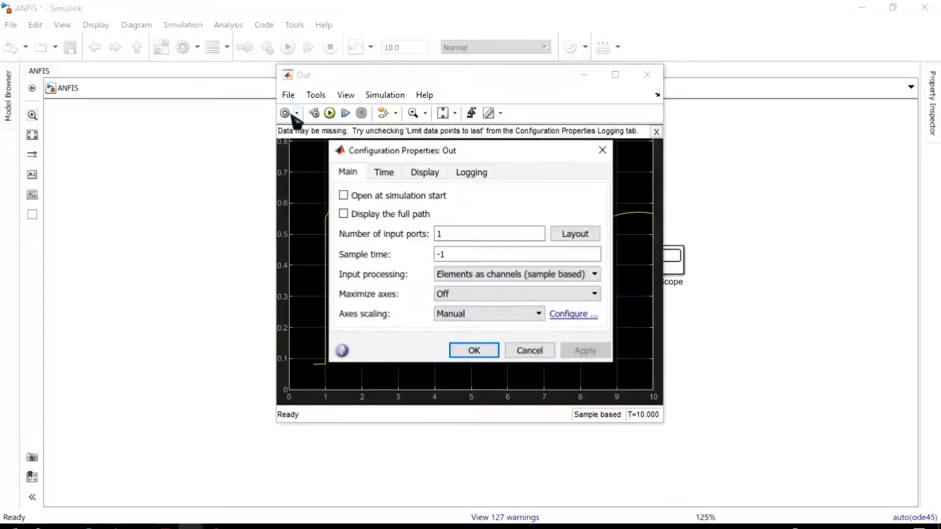
left_click(465, 173)
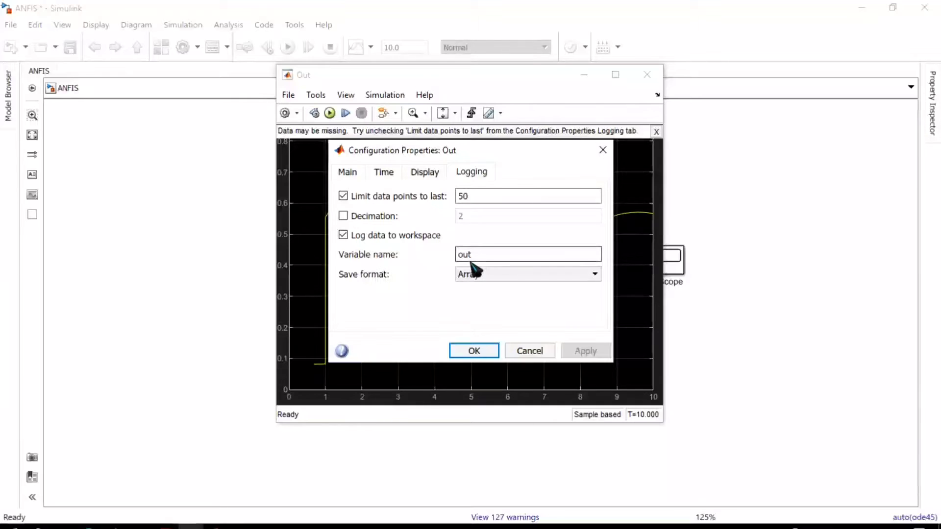
left_click(492, 356)
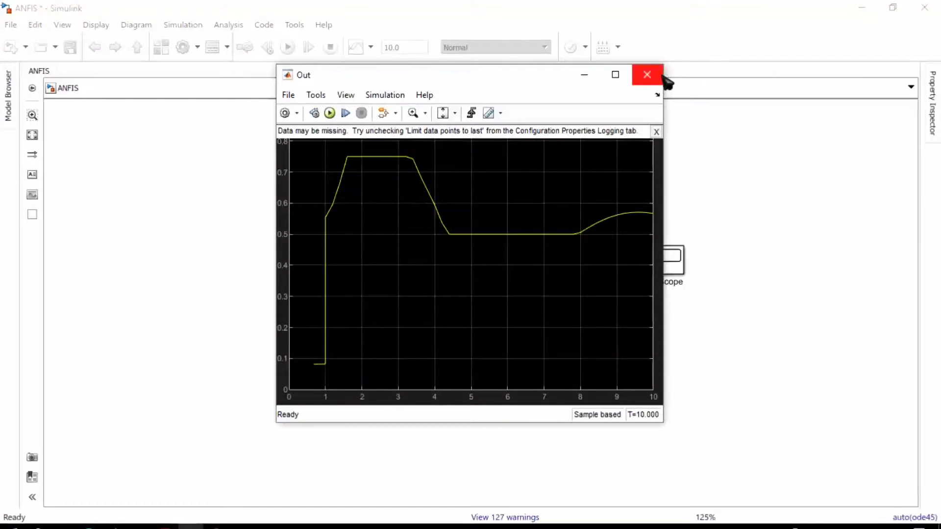
left_click(656, 75)
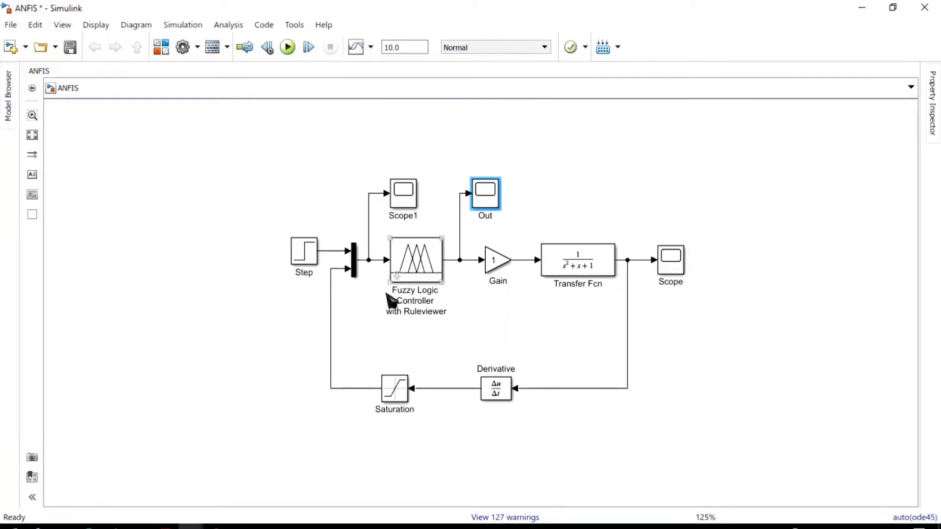
Rerun the simulation with the scope logging settings in place and close the Rule Viewer
left_click(396, 209)
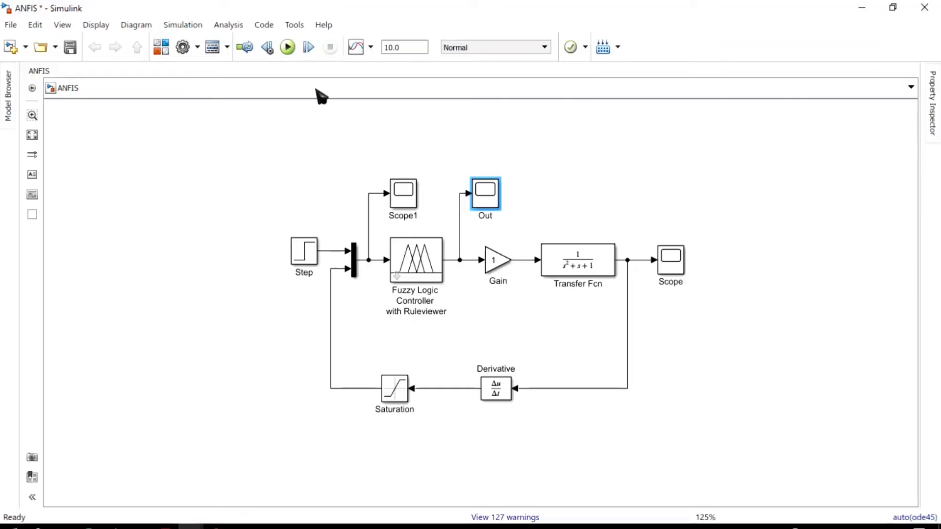
left_click(288, 48)
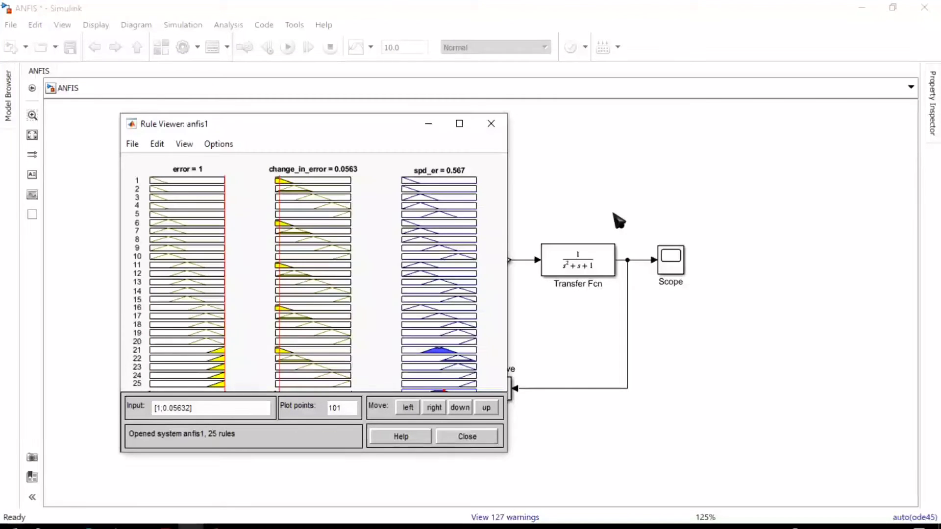
left_click(500, 128)
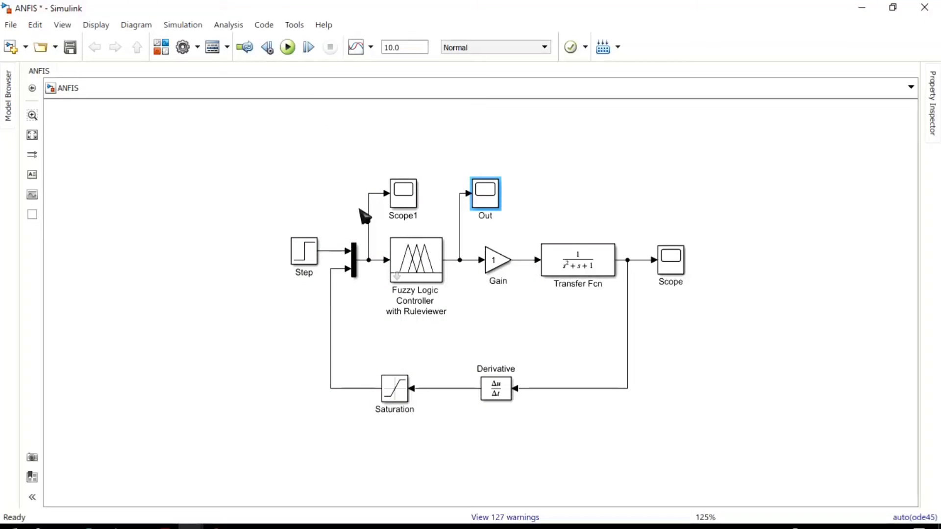
Switch to MATLAB and open the in and out arrays of the simulation output variable out
left_click(191, 526)
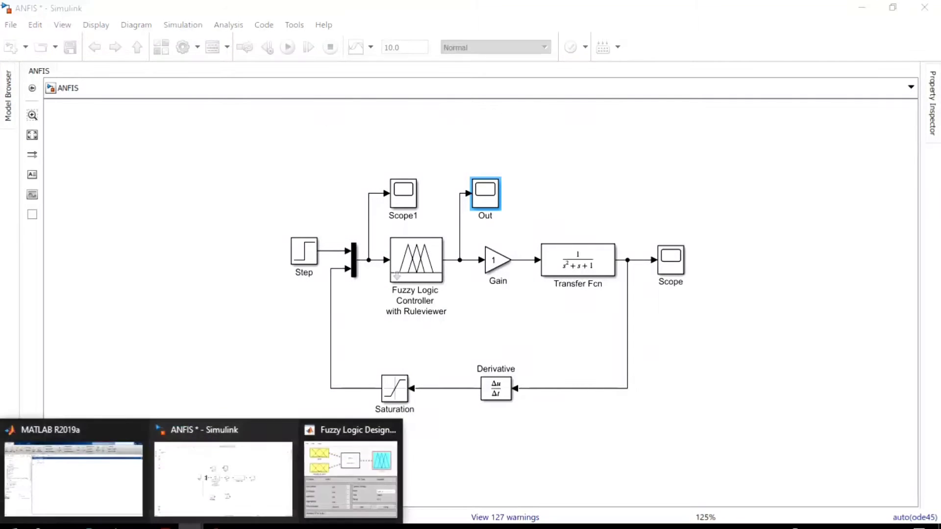
left_click(74, 478)
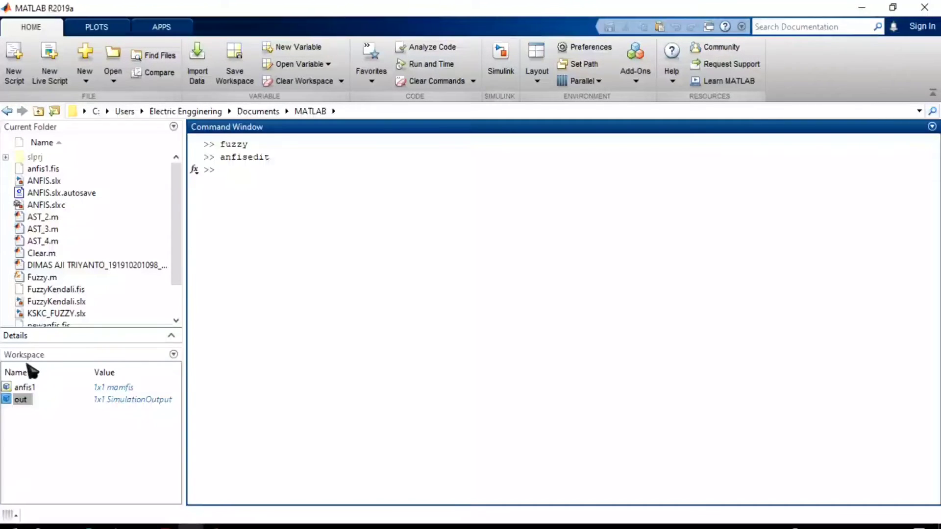
double_click(22, 400)
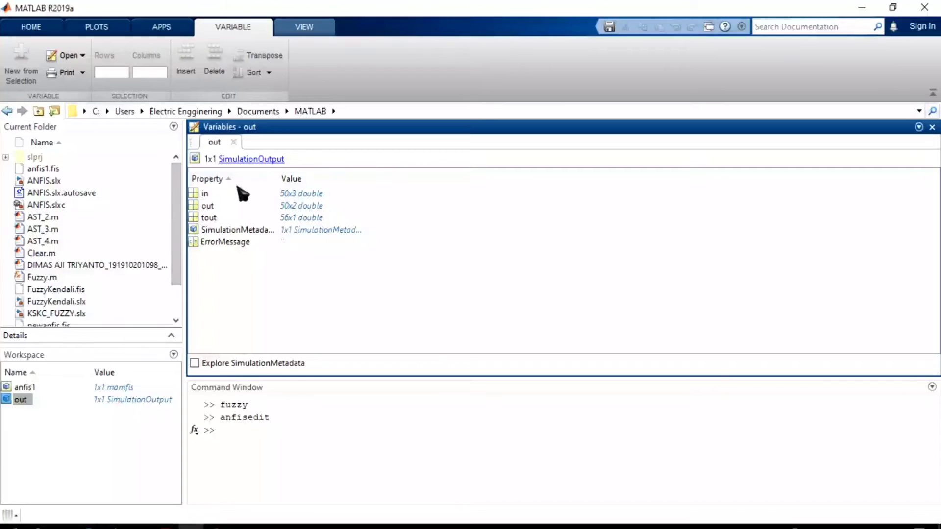
double_click(206, 194)
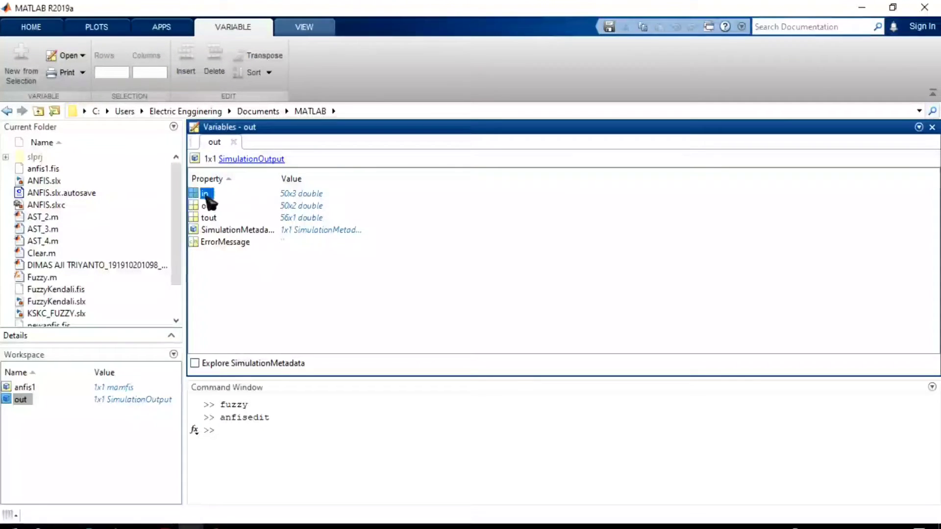
left_click(222, 145)
double_click(211, 205)
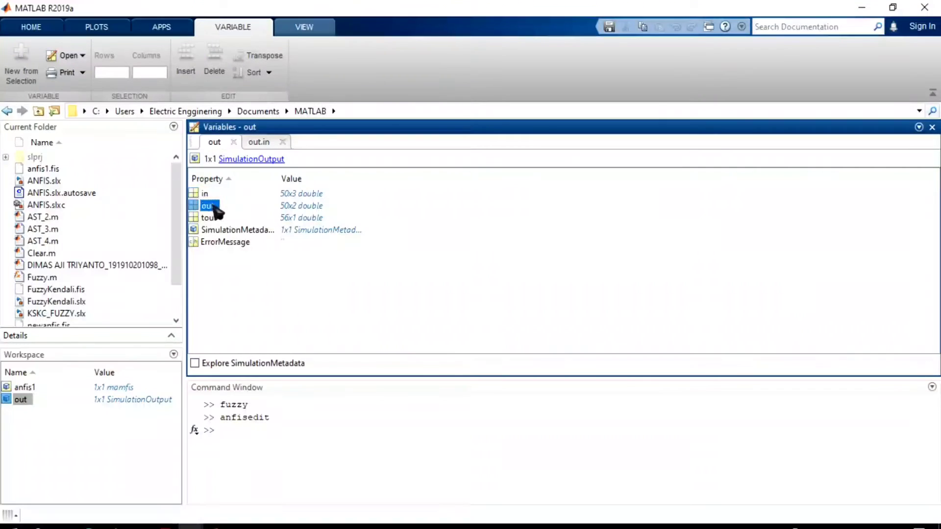
Compare the logged controller input data in out.in with the output data in out.out
left_click(263, 145)
left_click(307, 146)
left_click(267, 146)
left_click(308, 147)
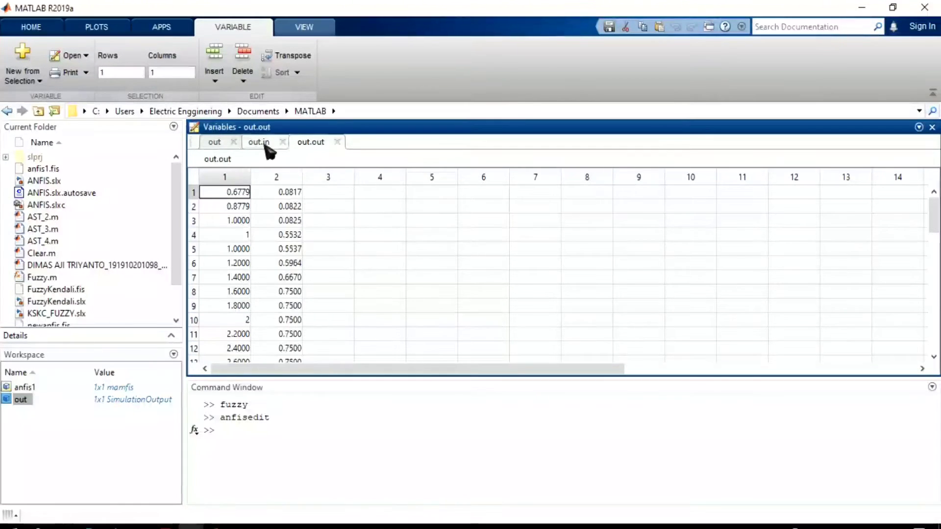
left_click(265, 146)
left_click(311, 144)
left_click(269, 146)
left_click(313, 145)
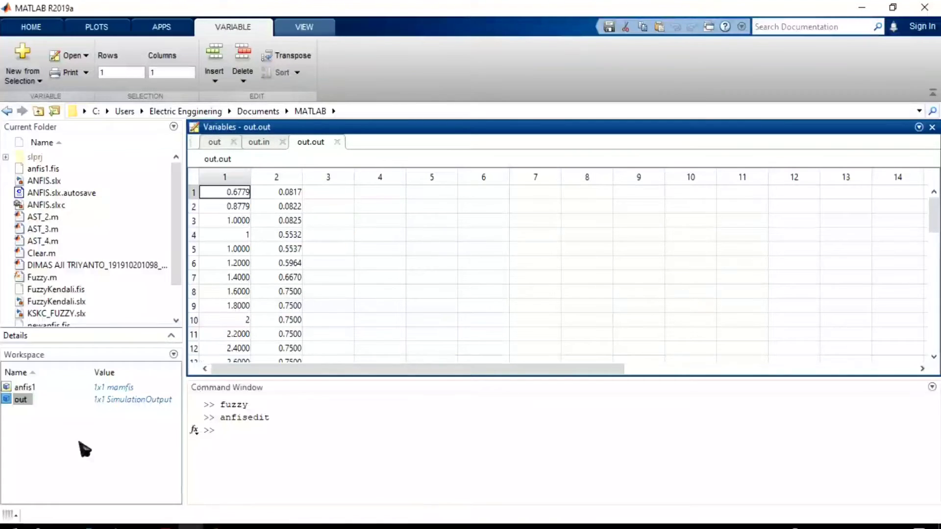
Create a new workspace variable named anfisnew and open it for editing
right_click(60, 452)
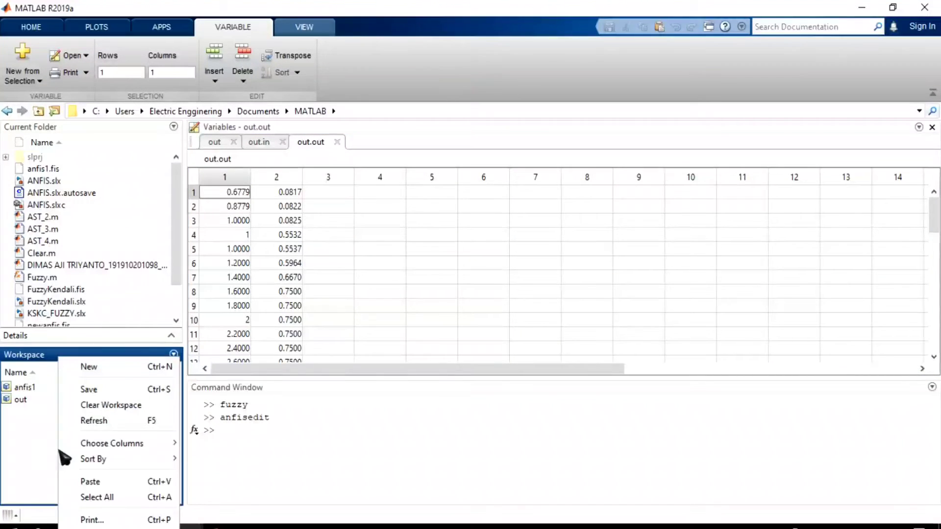
left_click(112, 371)
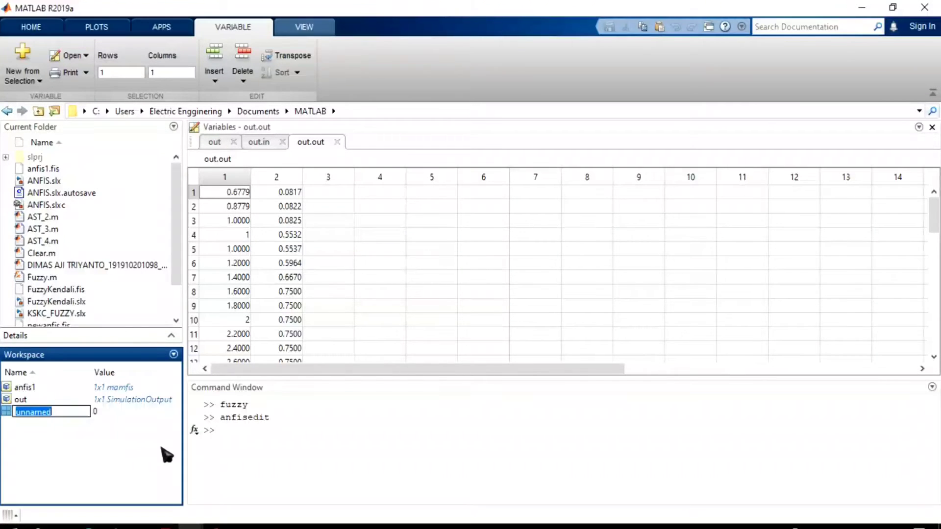
type("anfis")
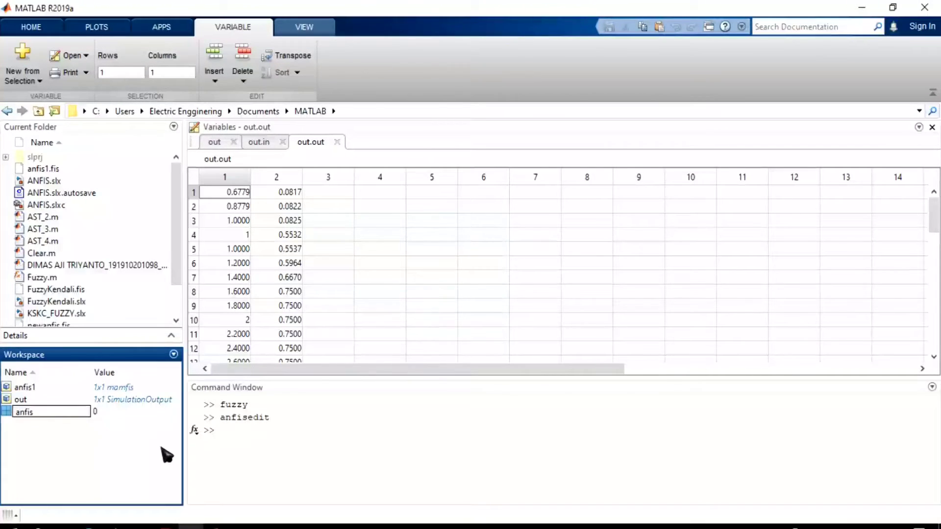
type("new")
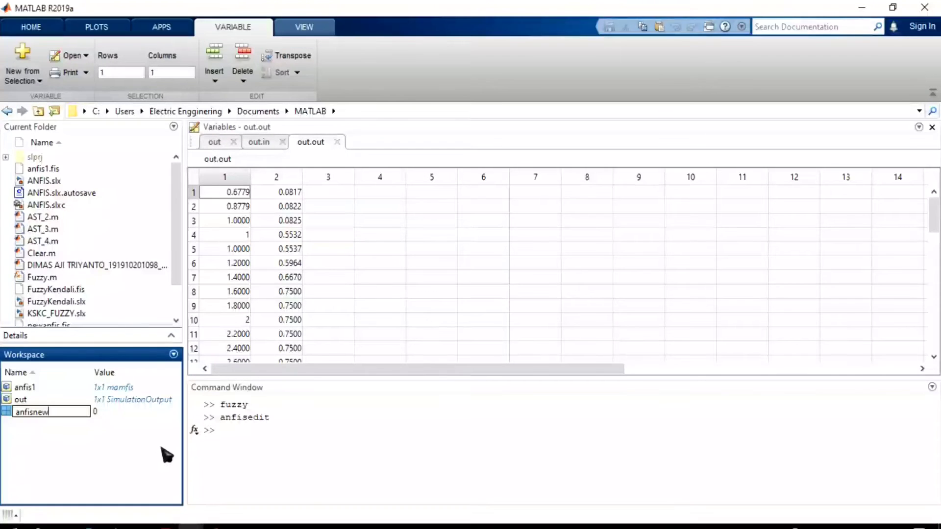
key("Escape")
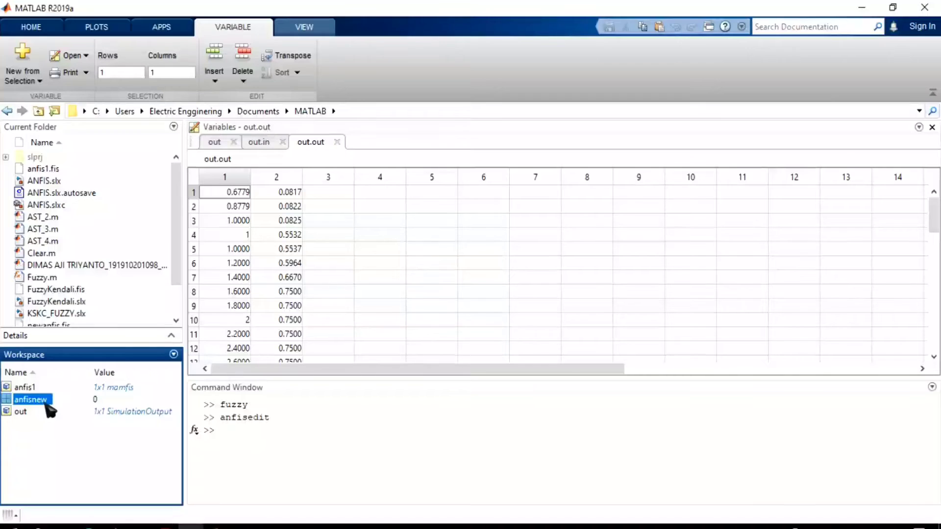
double_click(41, 403)
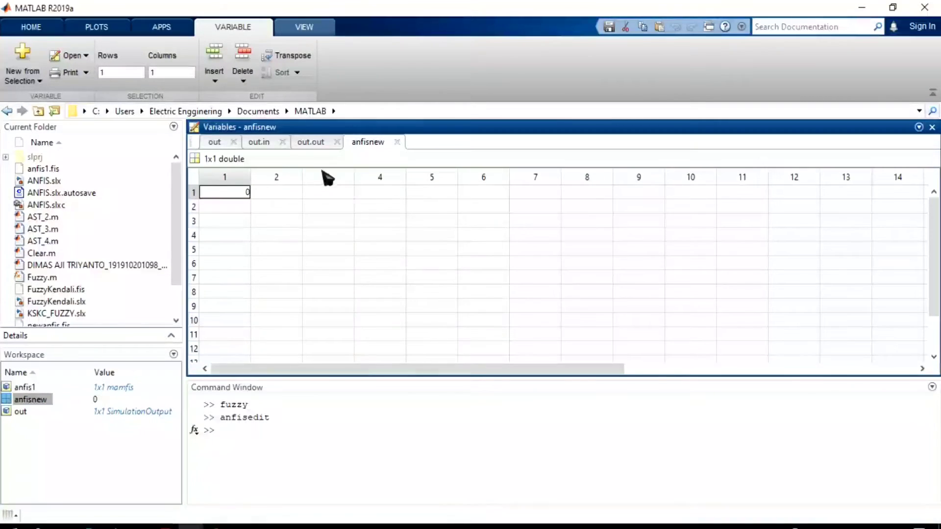
Copy columns 1 and 2 of out.in into the first two columns of anfisnew
left_click(268, 146)
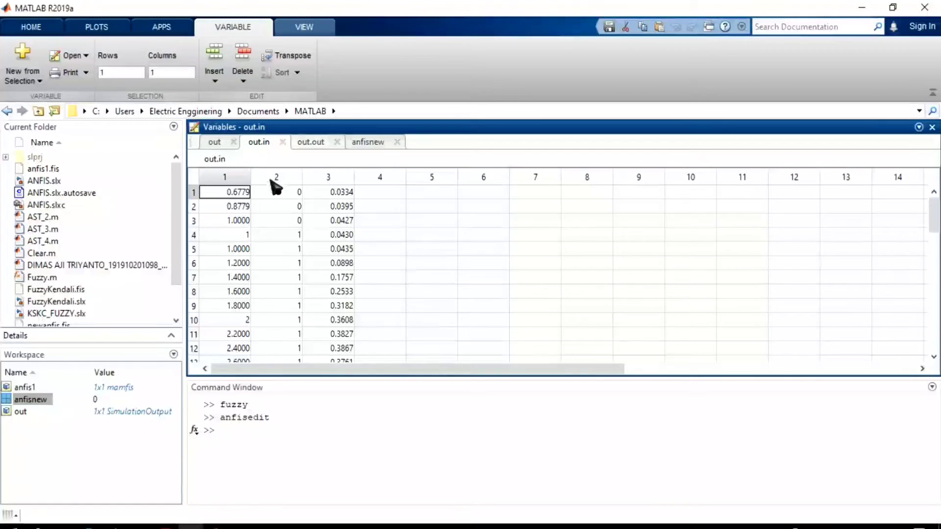
left_click(234, 179)
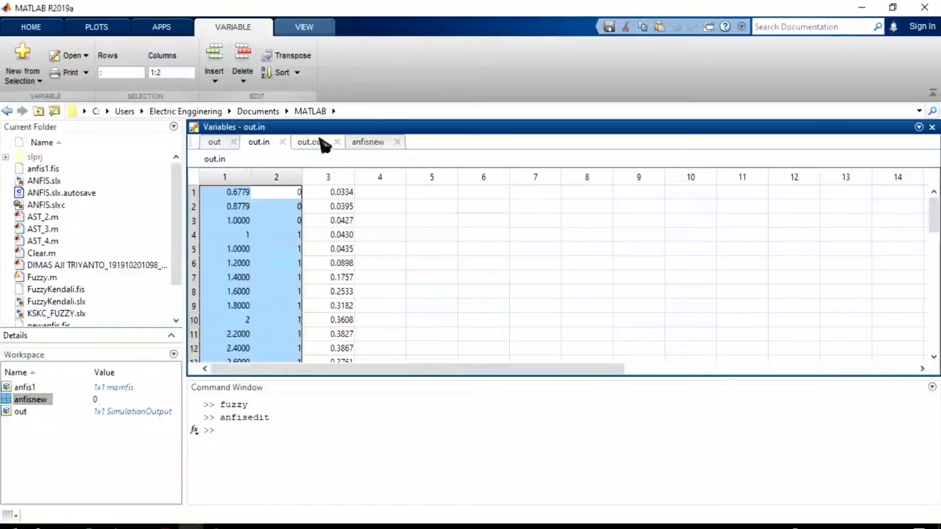
left_click(242, 179)
left_click_drag(245, 179, 276, 178)
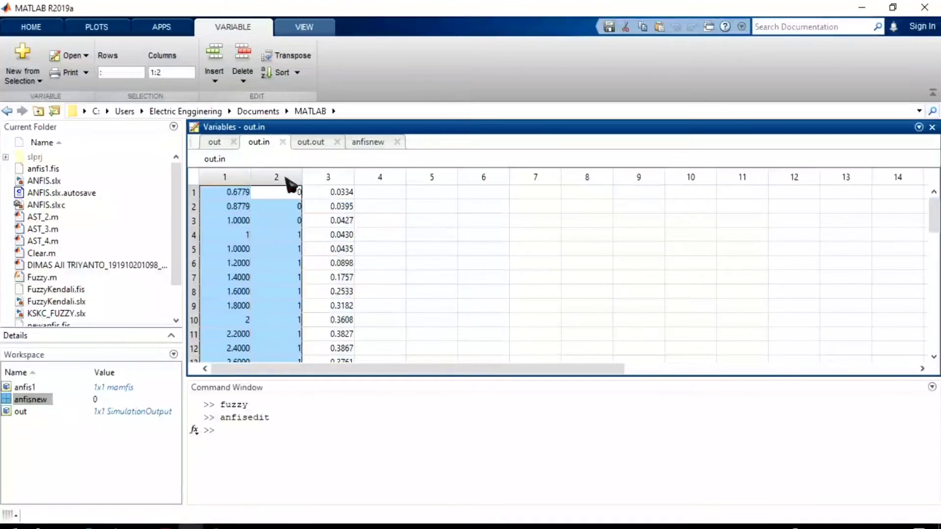
left_click(365, 143)
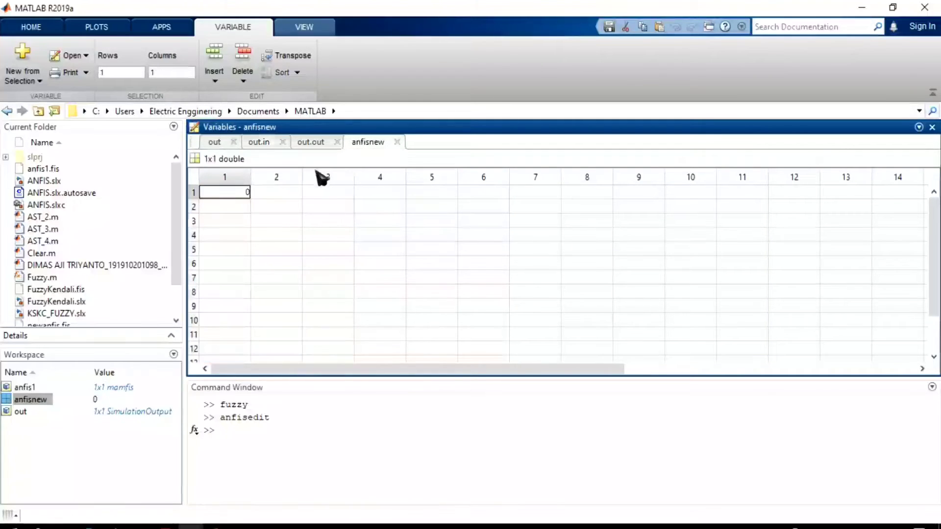
left_click(224, 177)
key("ctrl+v")
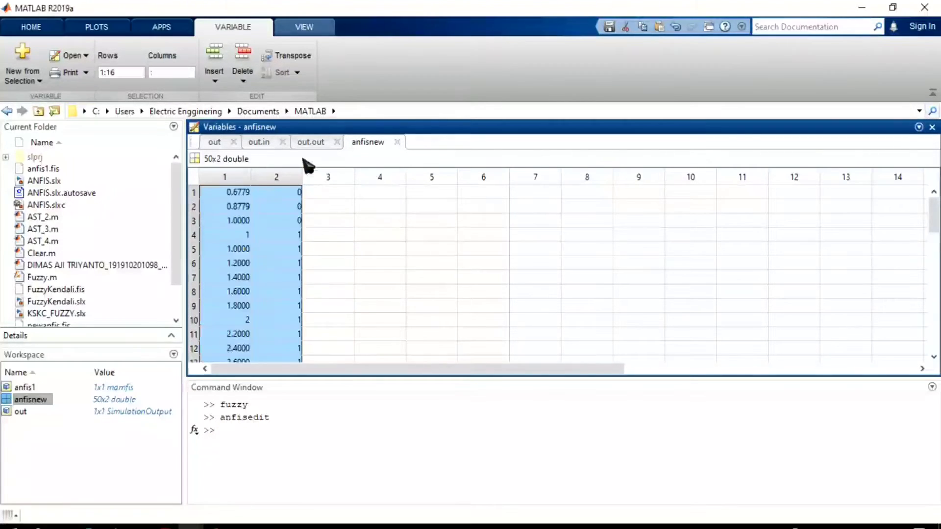
Copy column 2 of out.out into column 3 of anfisnew
left_click(310, 142)
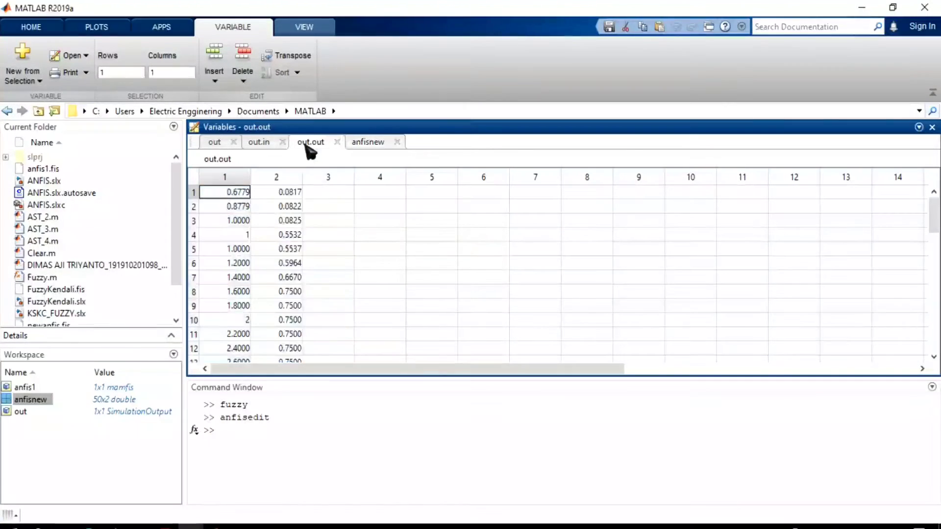
left_click(286, 177)
key("ctrl+c")
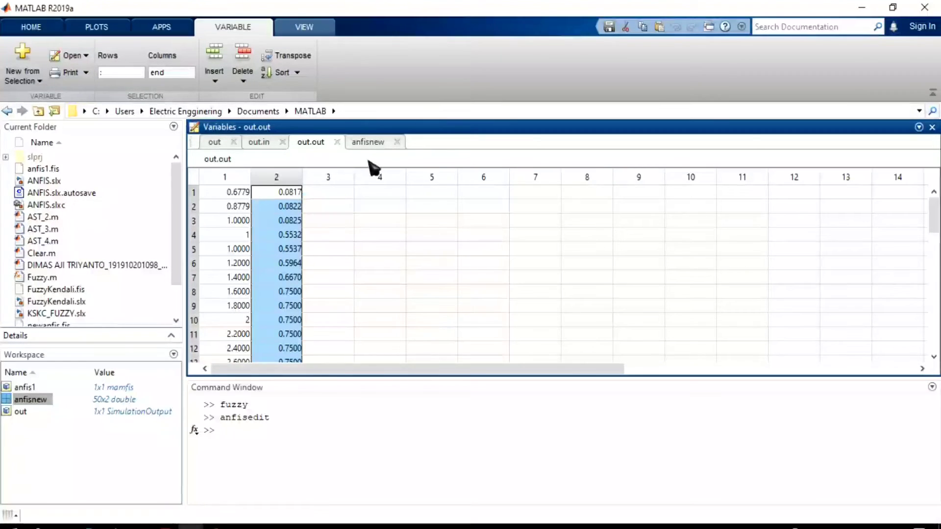
left_click(368, 143)
left_click(323, 178)
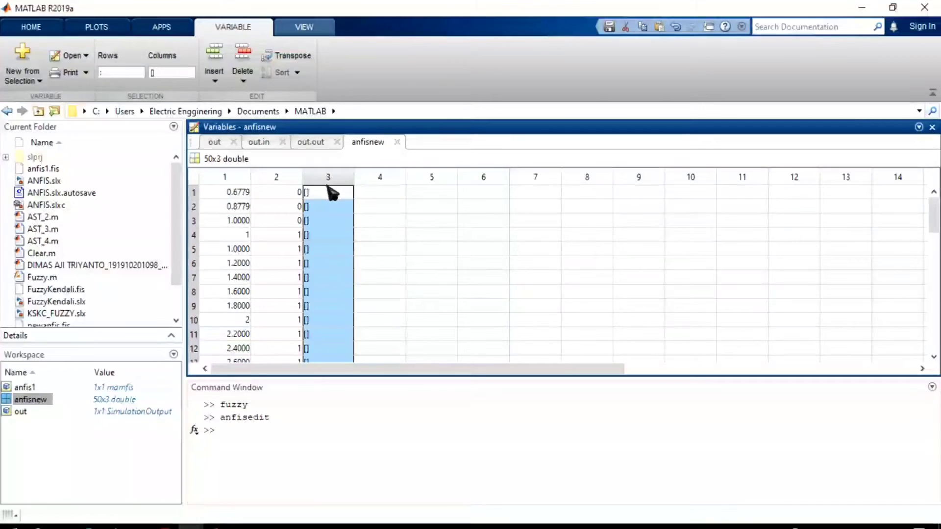
key("ctrl+v")
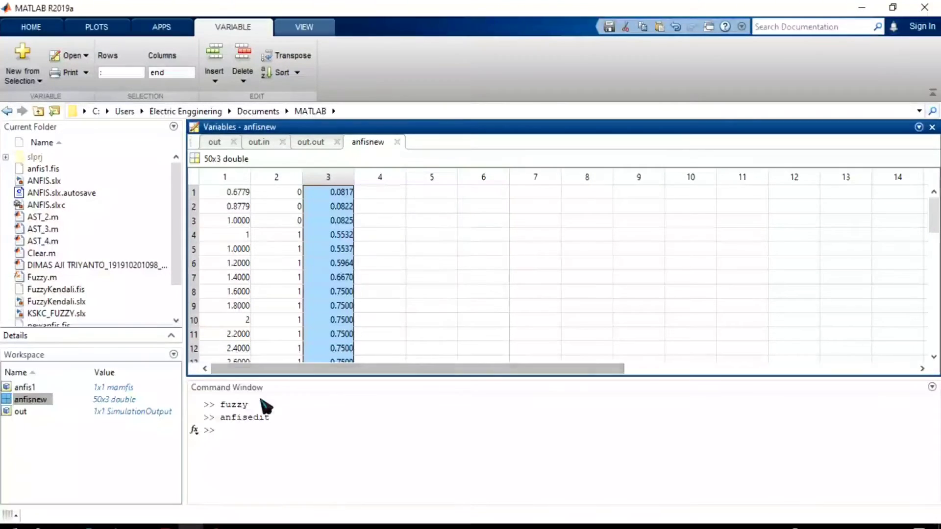
Launch the Neuro-Fuzzy Designer with the anfisedit command
left_click(263, 435)
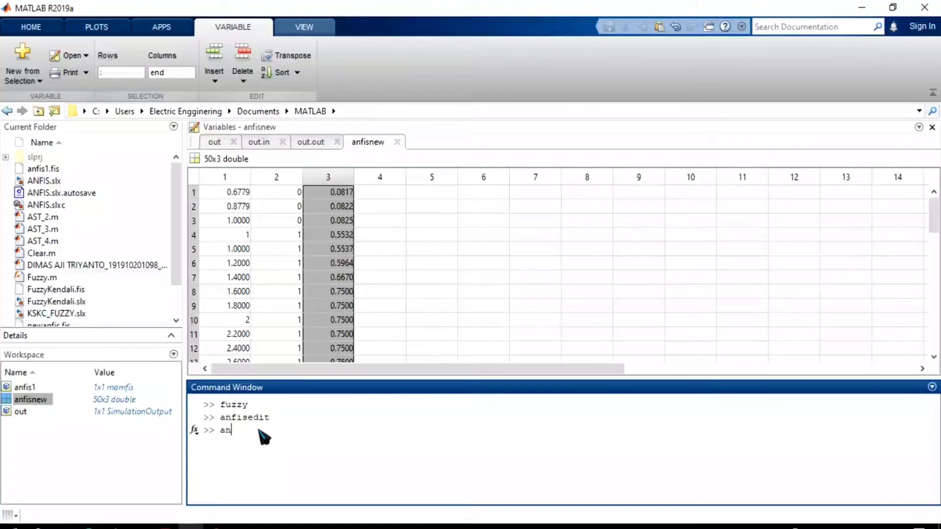
type("anfisedit")
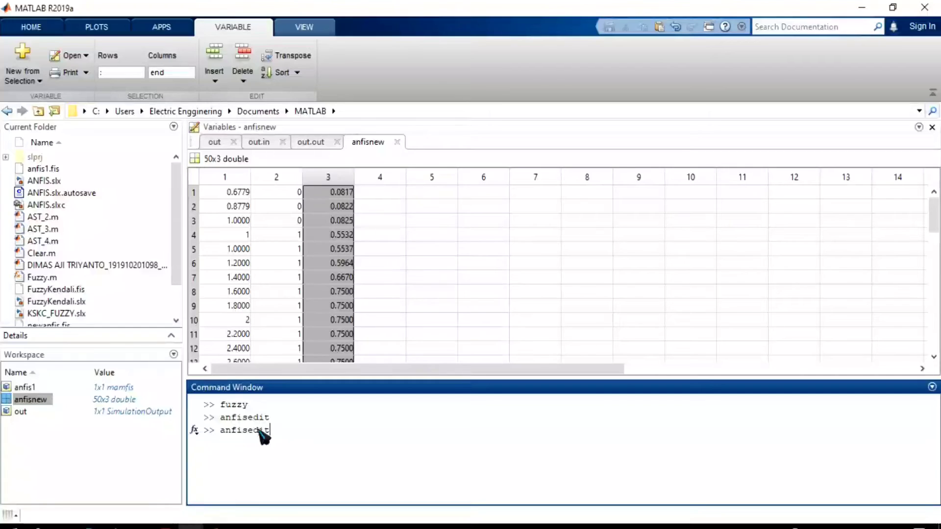
key("Return")
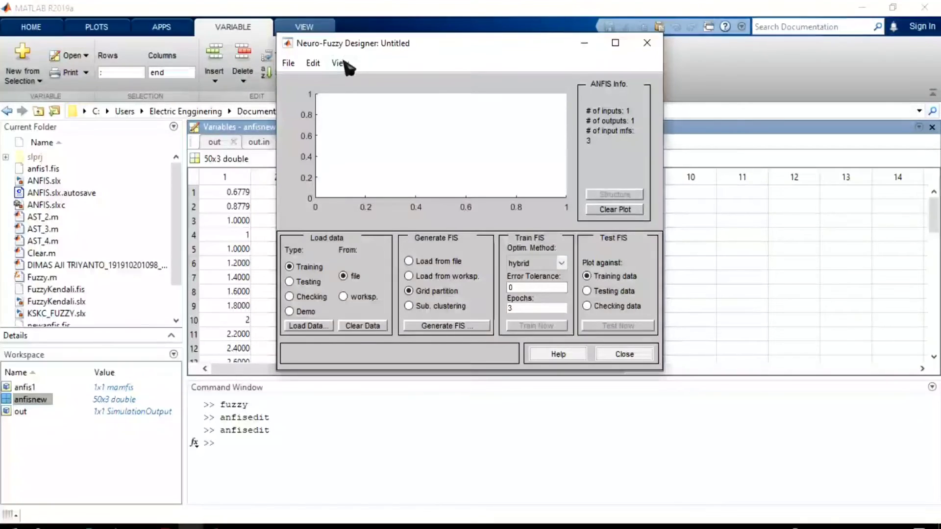
Load the training data from the workspace variable anfisnew
left_click(349, 297)
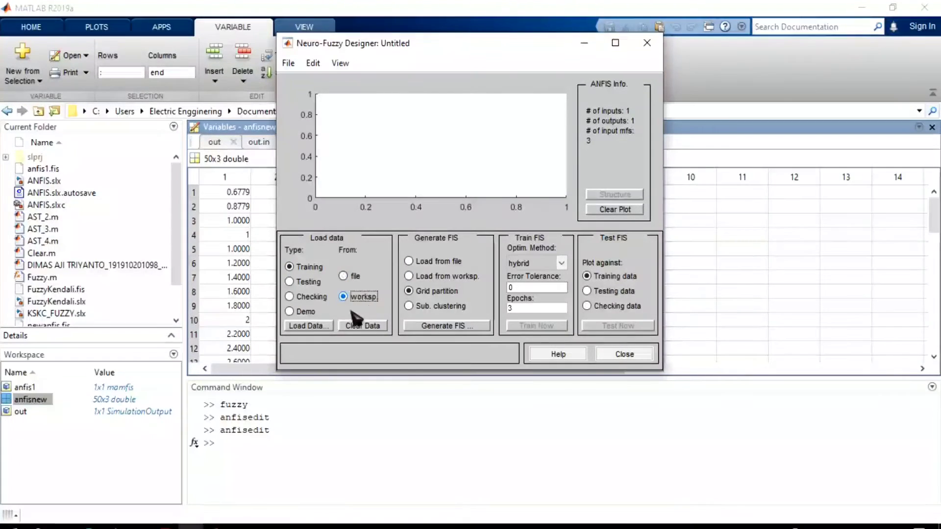
left_click(329, 327)
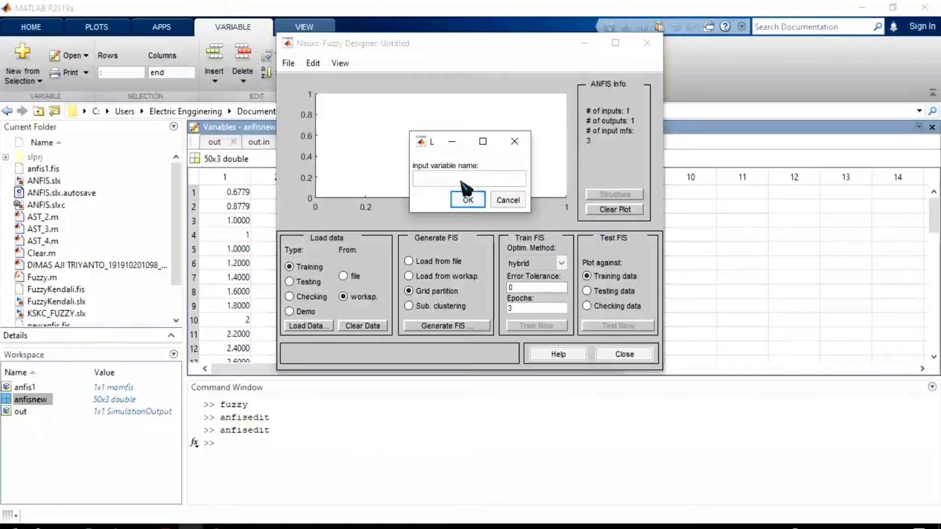
type("anfisn")
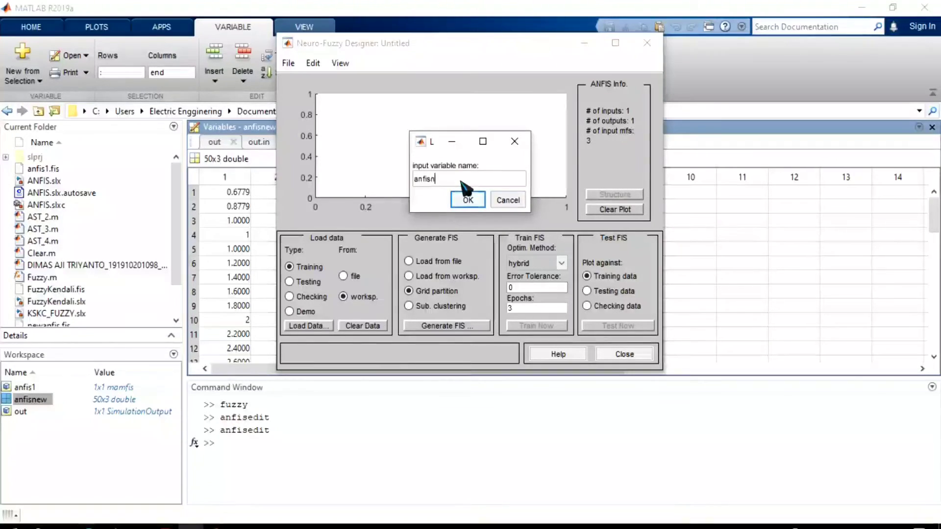
type("ew")
left_click(468, 200)
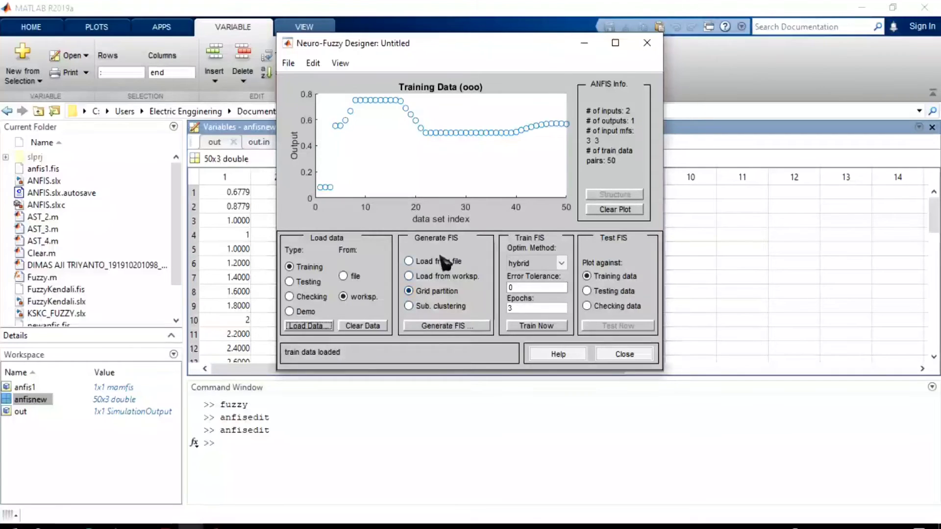
Generate a grid-partition FIS with 10 10 input membership functions of type trapmf and a constant output
left_click(455, 330)
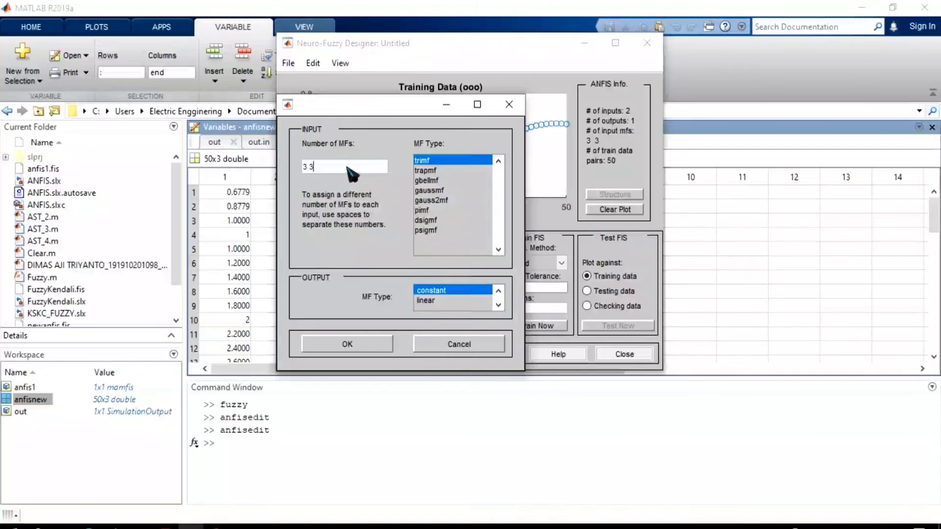
type("10")
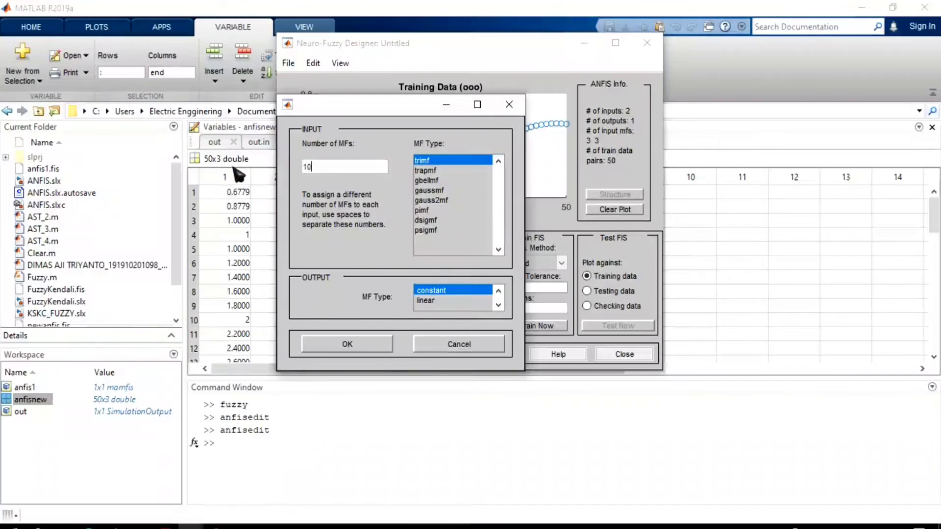
type(" 10")
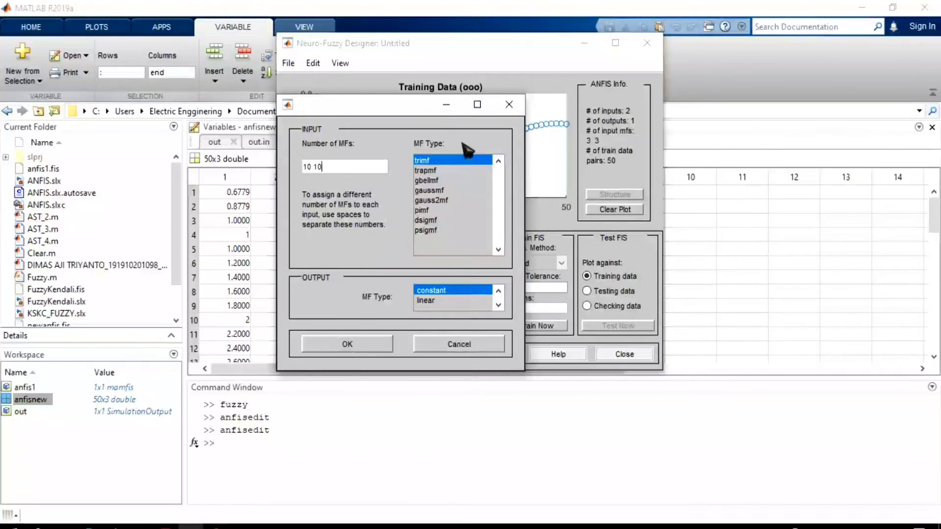
left_click(431, 172)
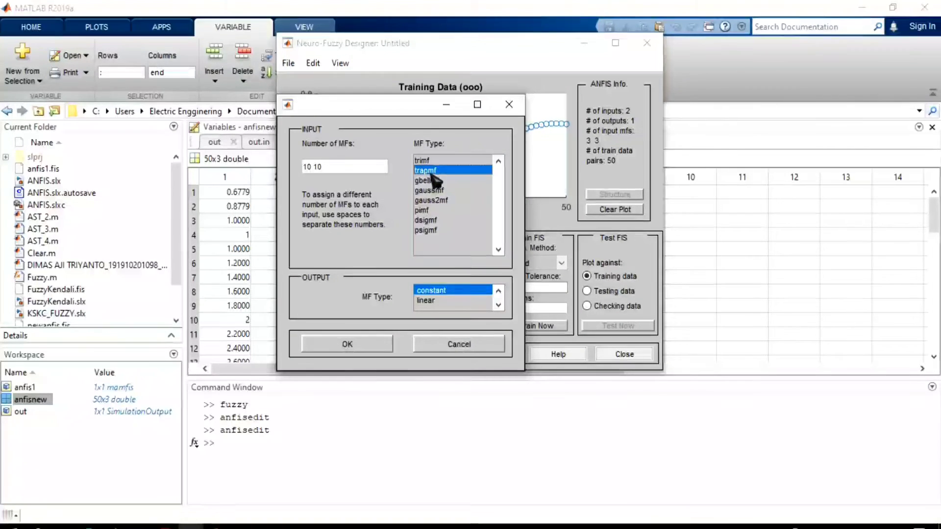
left_click(352, 345)
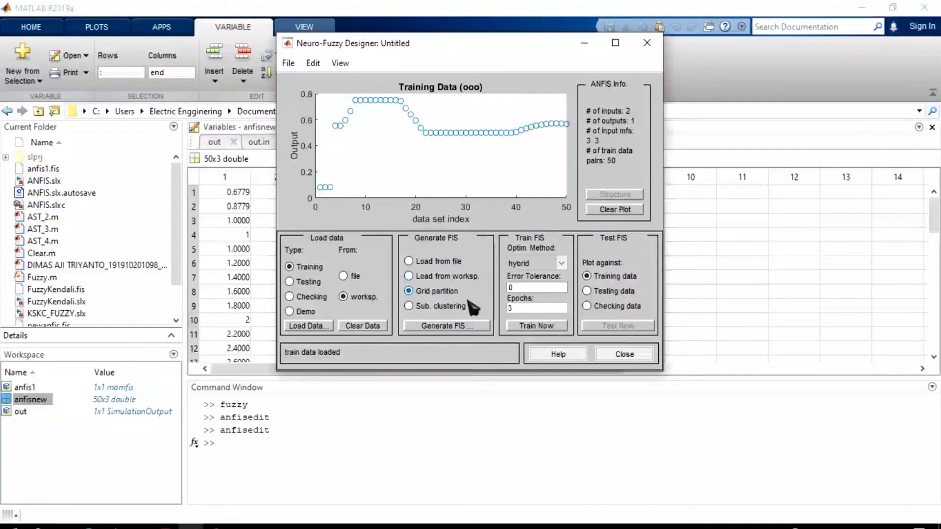
left_click(468, 328)
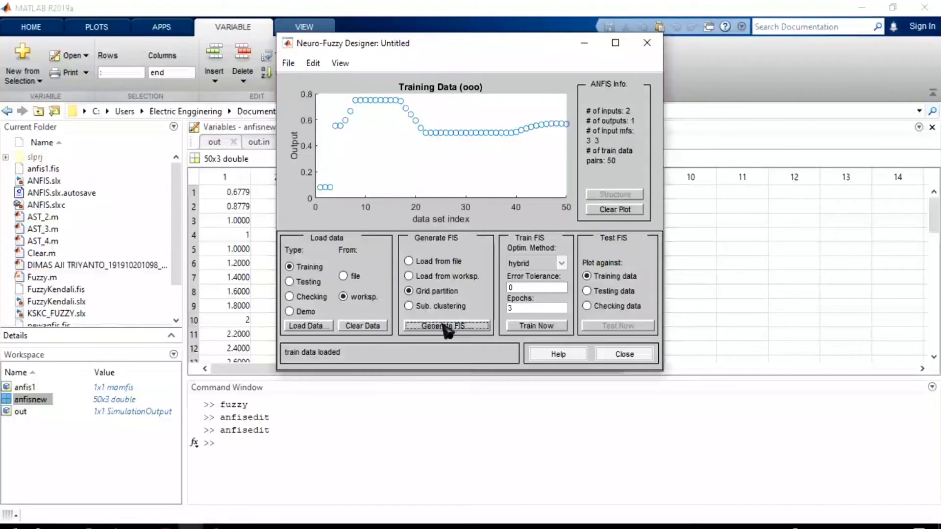
left_click_drag(458, 45, 402, 88)
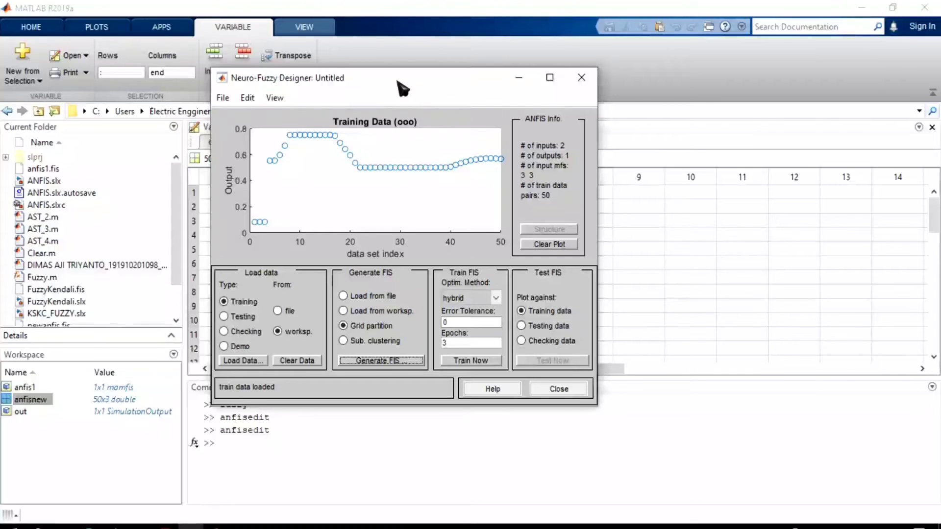
key("space")
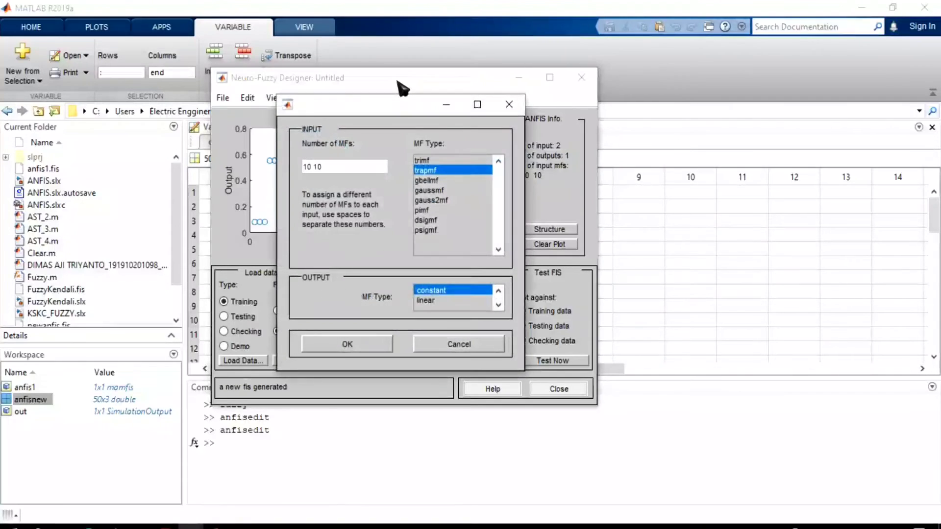
left_click(374, 346)
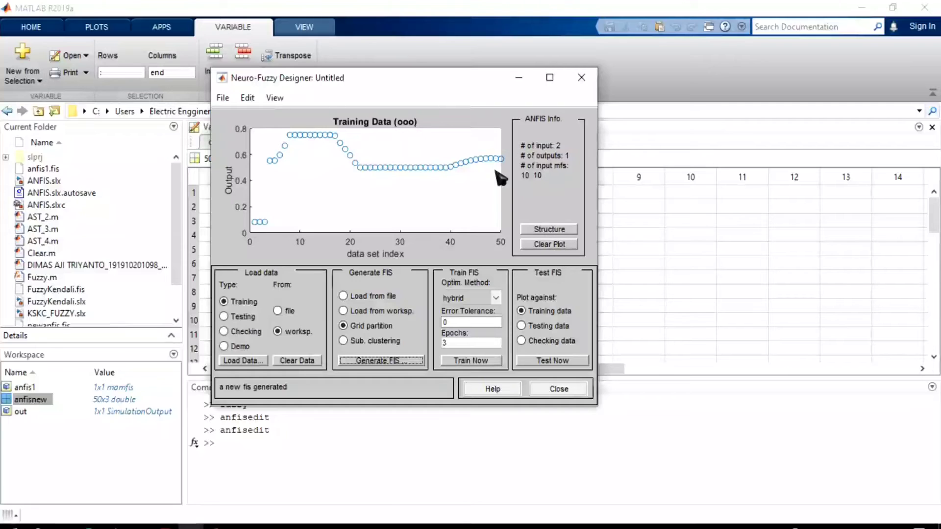
View the network structure of the generated ANFIS model and close the structure window
left_click(551, 230)
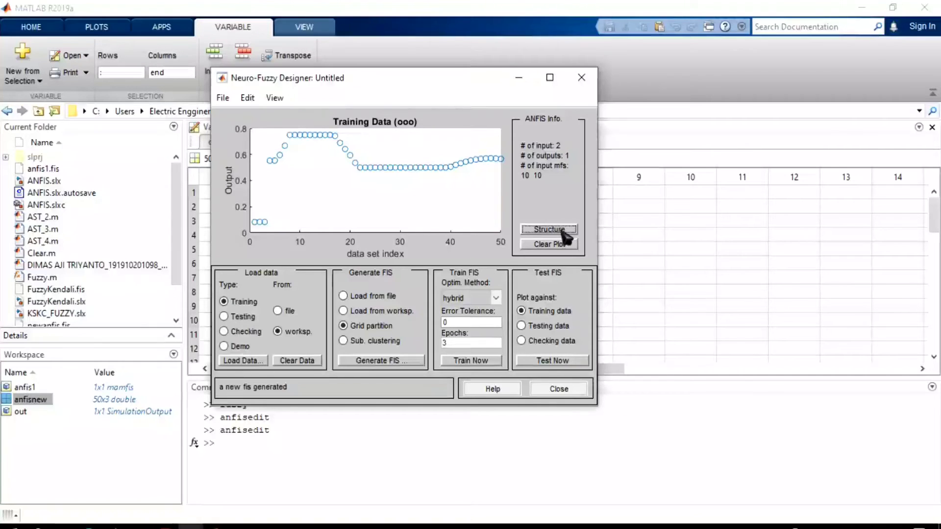
left_click(563, 231)
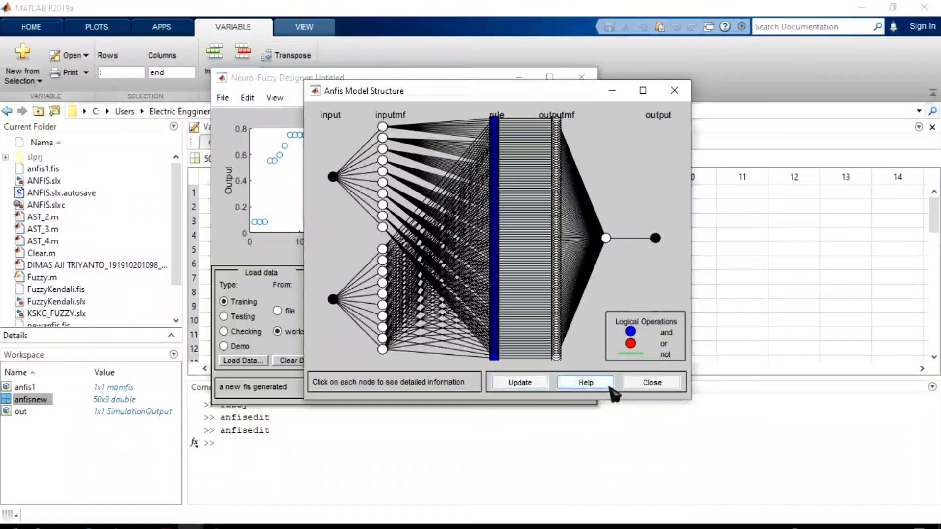
left_click(645, 385)
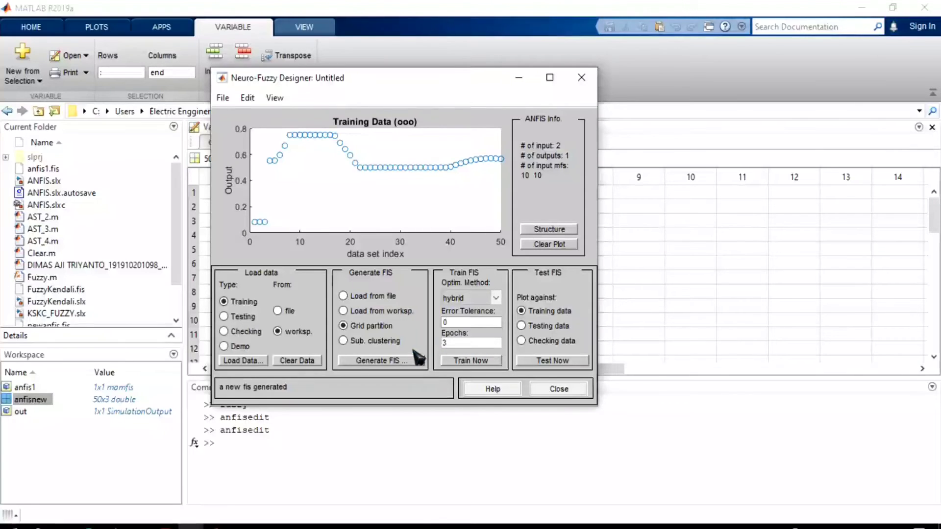
Set the training epochs to 50 and start training the FIS with the hybrid method
key("BackSpace")
left_click(483, 364)
left_click(482, 364)
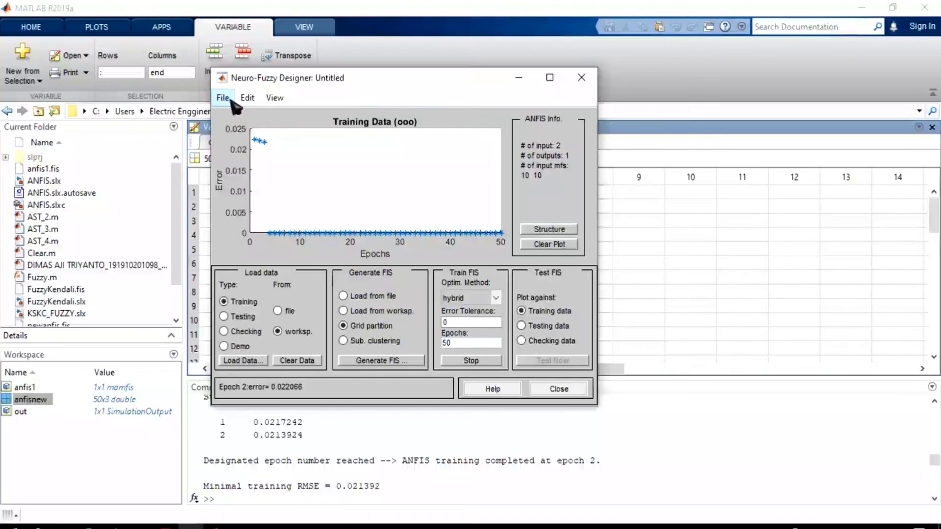
Export the current FIS to the workspace under the variable name anfis2
left_click(232, 100)
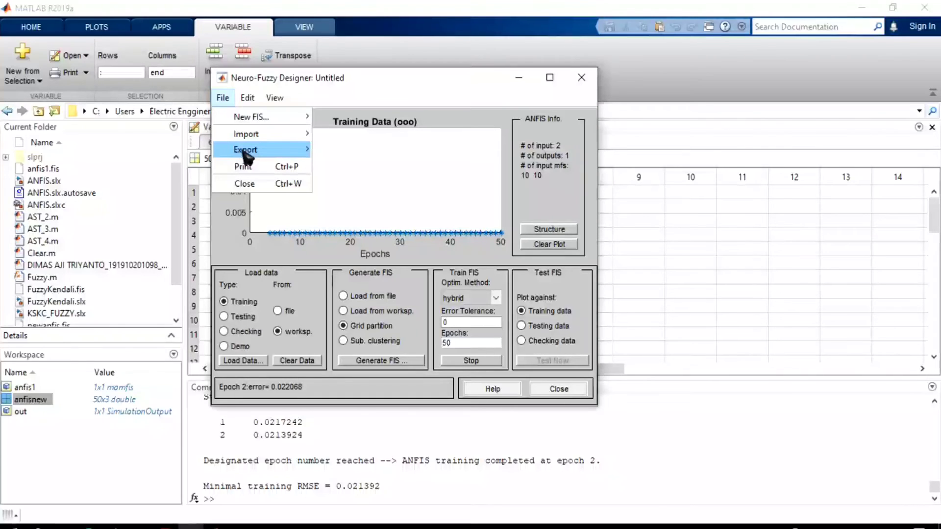
mouse_move(306, 153)
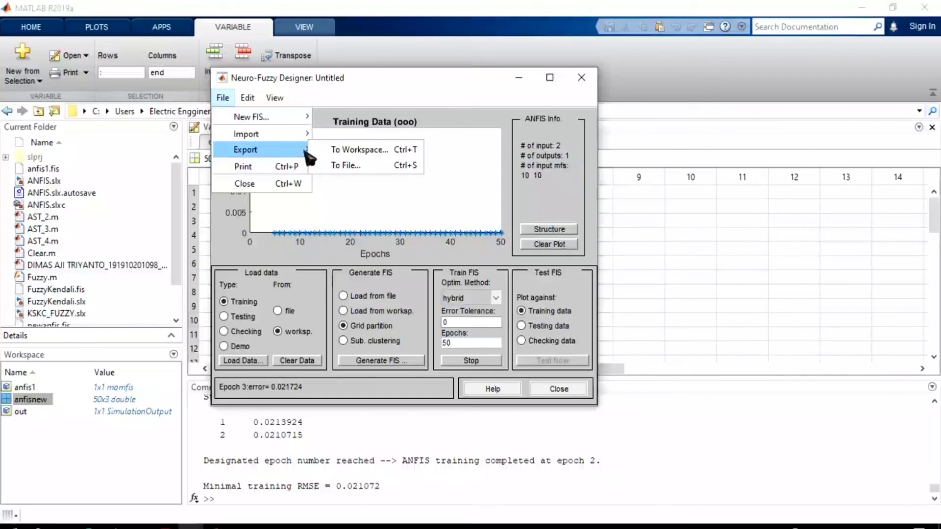
left_click(365, 152)
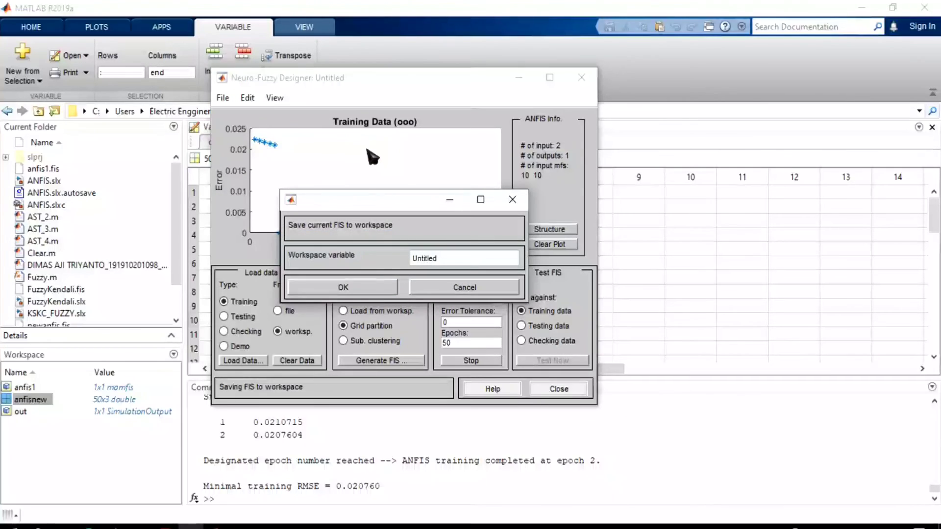
left_click_drag(456, 259, 403, 263)
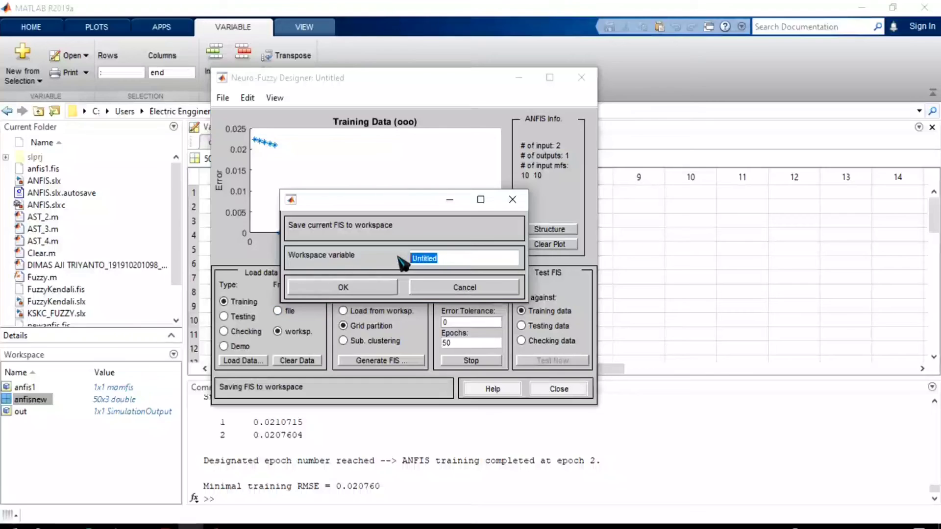
type("a")
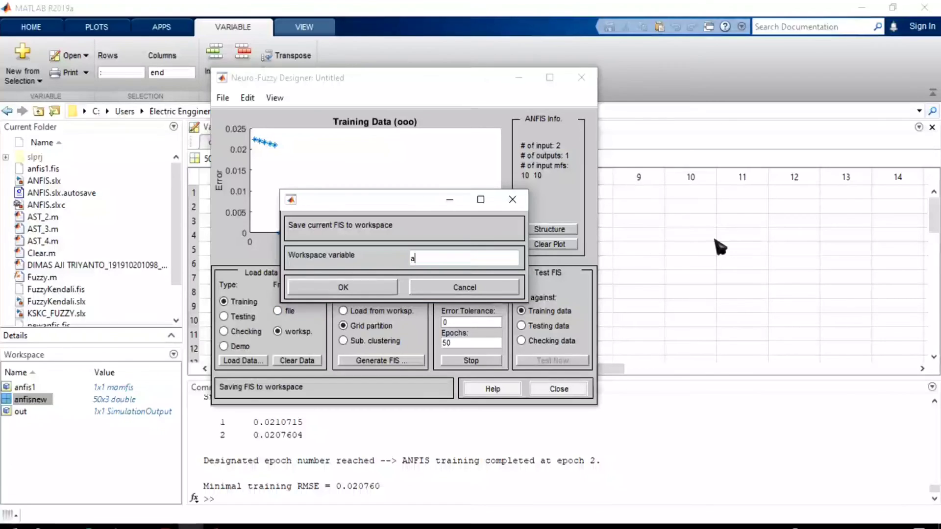
type("nfis")
key("BackSpace")
key("BackSpace")
type("2")
left_click(380, 288)
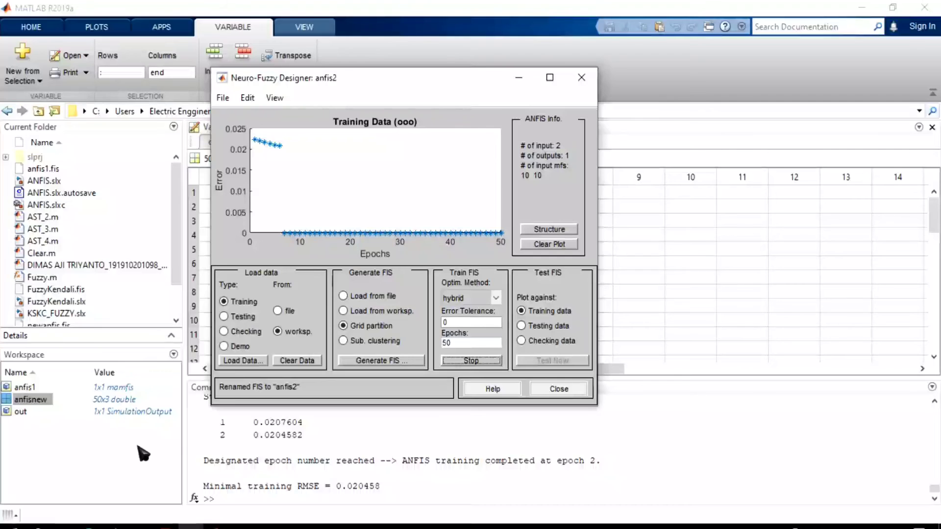
Check the MATLAB workspace for the exported anfis2 variable, alternating with the ANFIS Simulink model
left_click(116, 446)
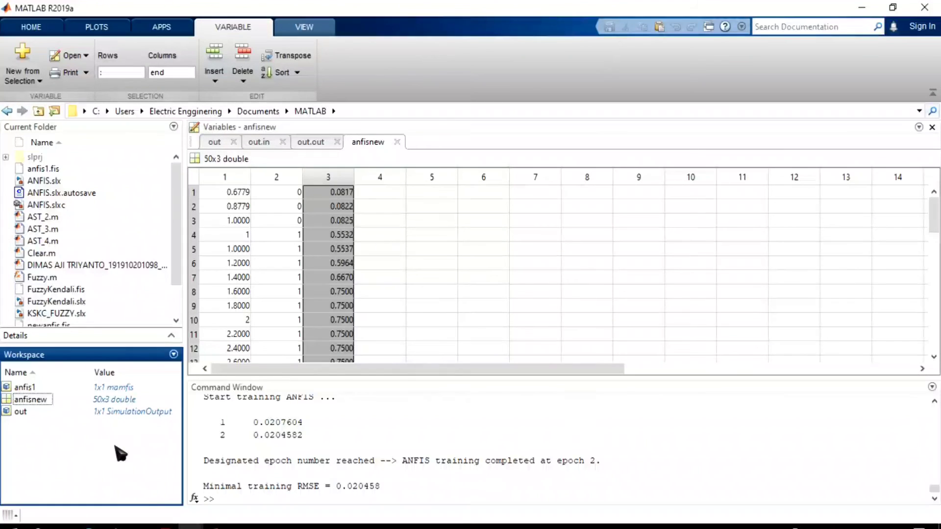
left_click(189, 524)
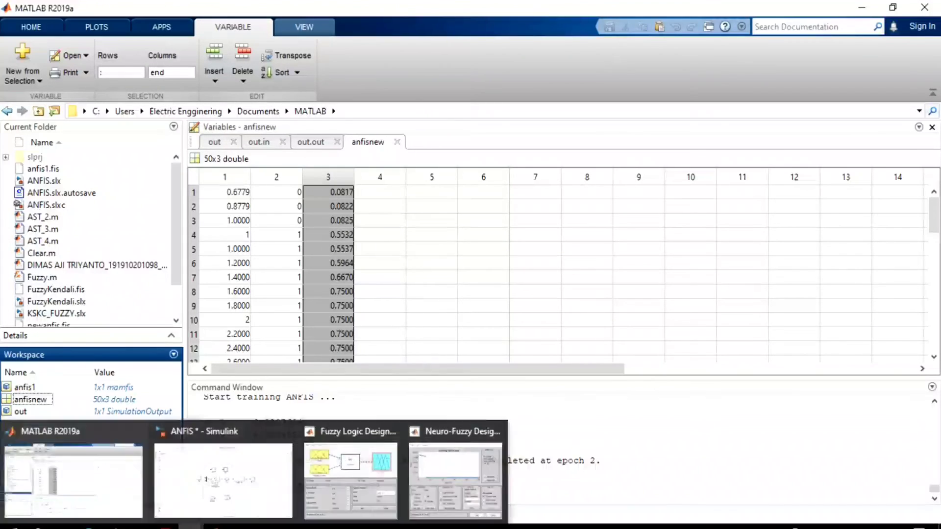
left_click(240, 475)
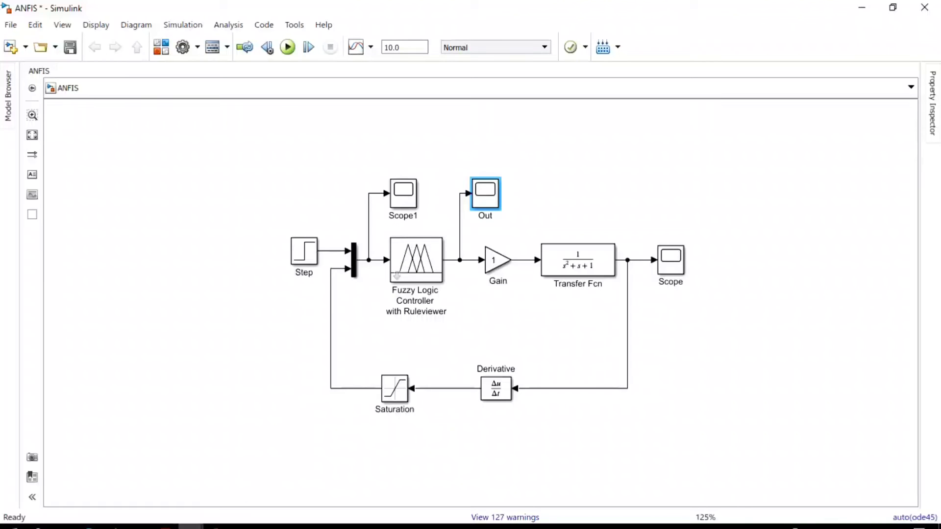
left_click(191, 526)
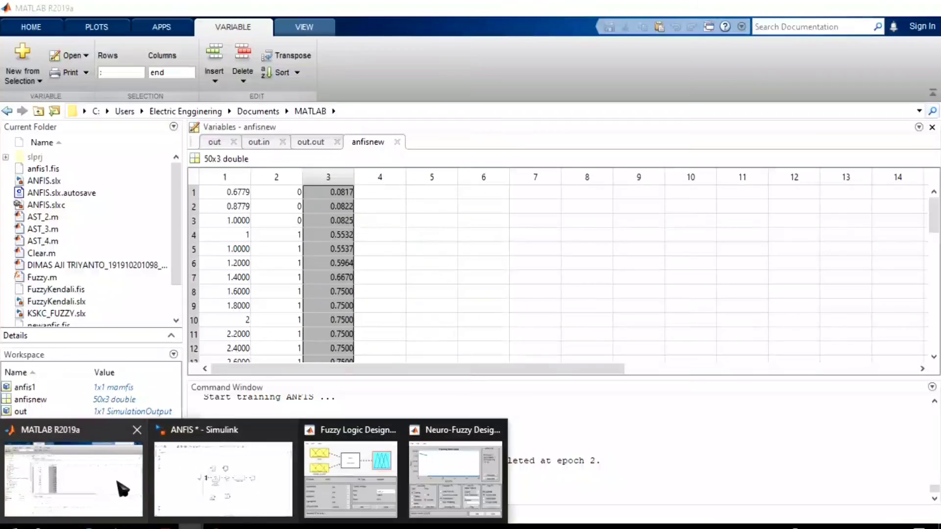
left_click(122, 487)
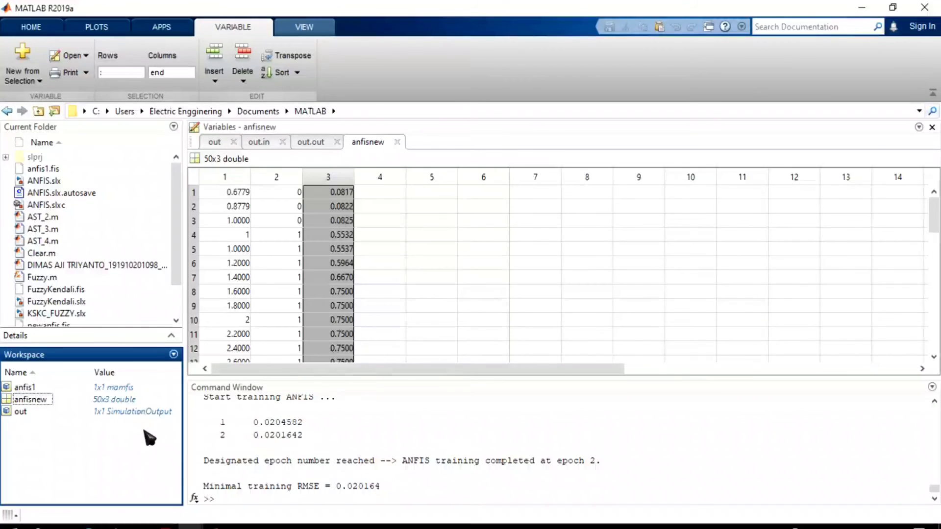
left_click(190, 526)
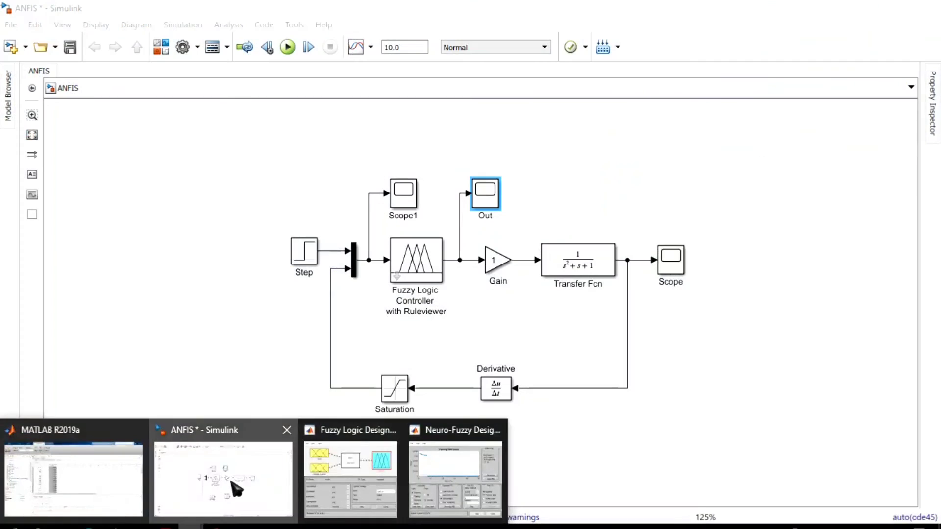
left_click(235, 483)
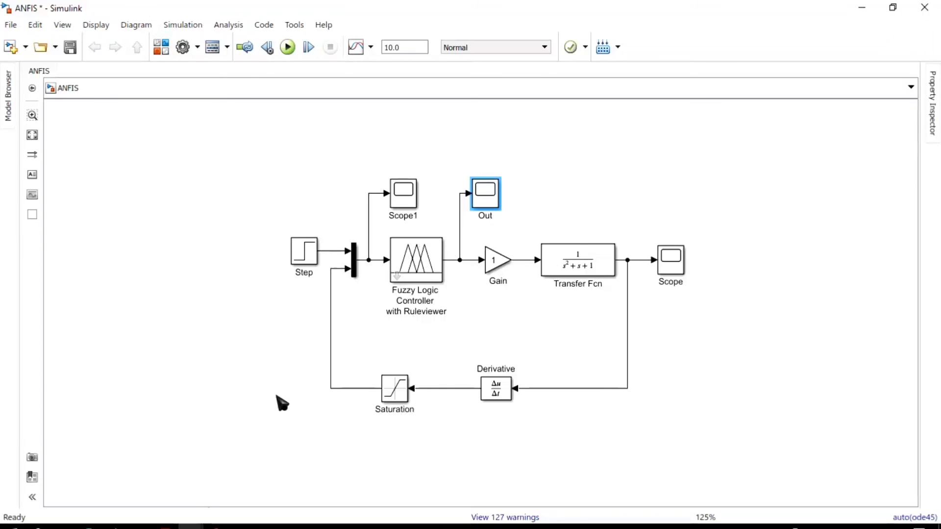
mouse_move(191, 526)
left_click(123, 479)
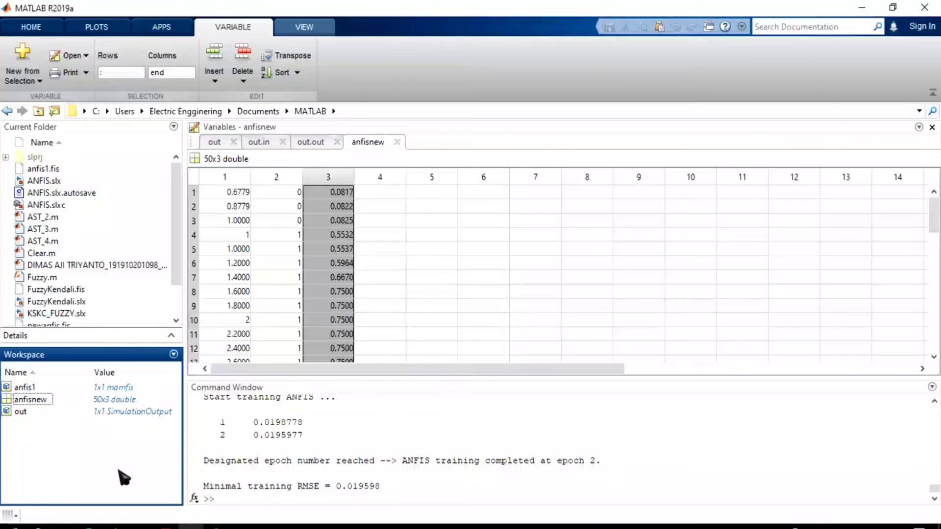
Switch to the ANFIS Simulink model and set the Fuzzy Logic Controller block's FIS structure to anfis2
mouse_move(191, 525)
left_click(216, 483)
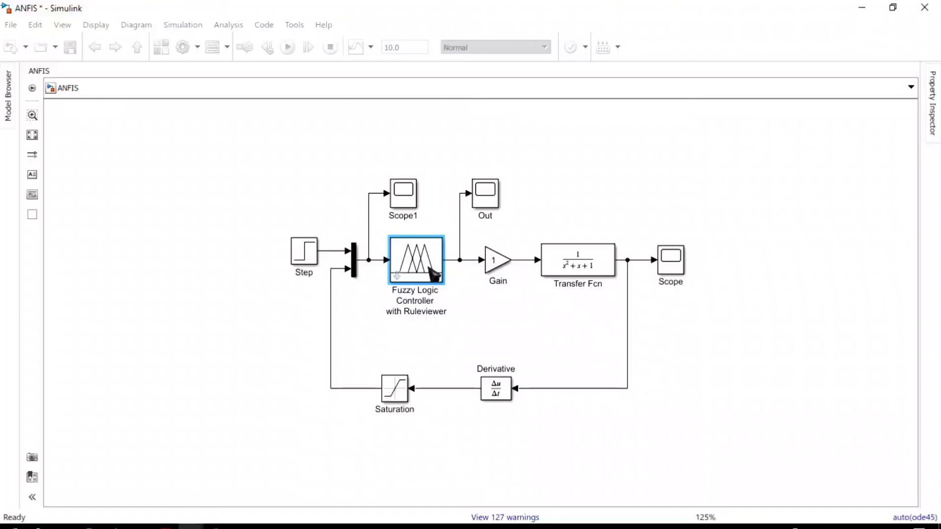
double_click(434, 275)
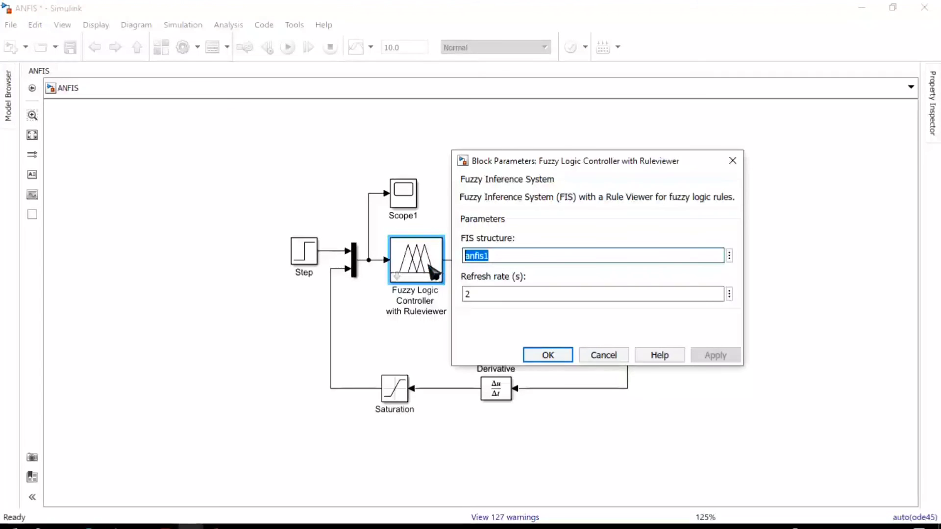
type("anfis")
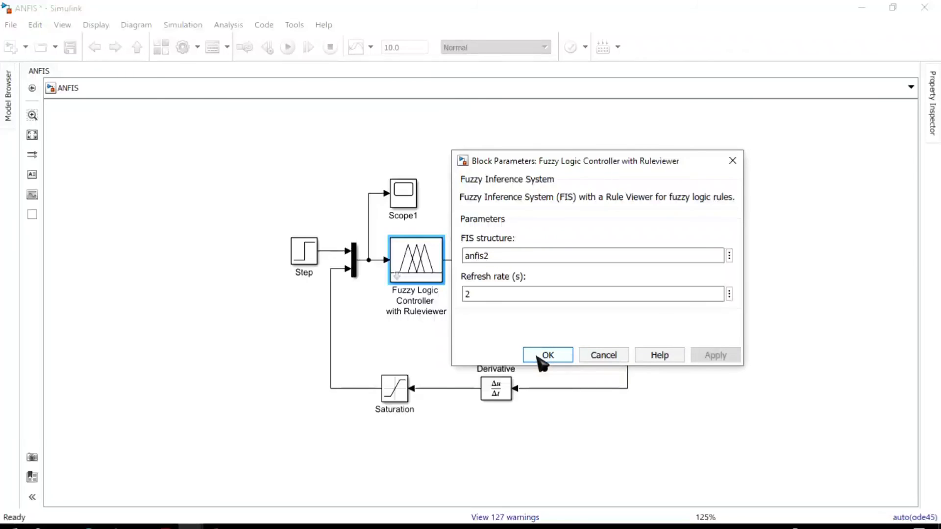
left_click(539, 356)
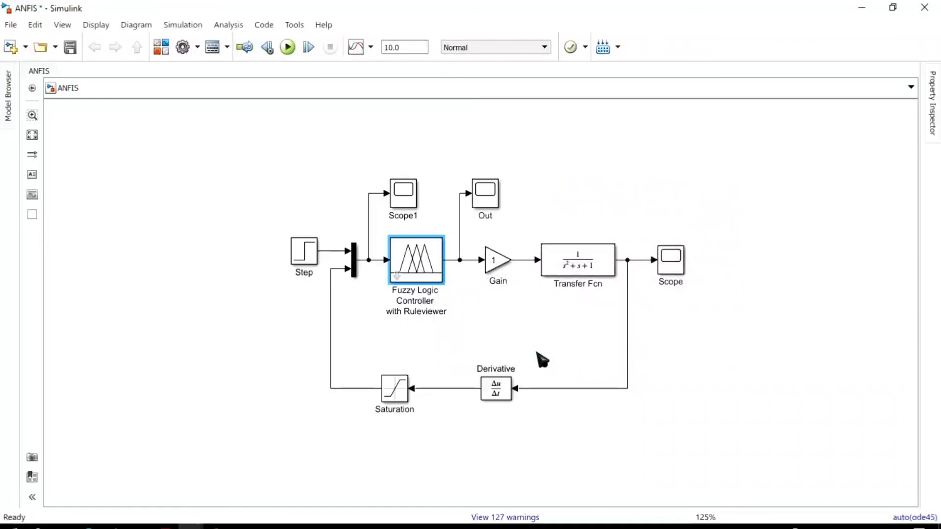
Run the simulation and view the Transfer Fcn response in the maximized Scope window
left_click(294, 49)
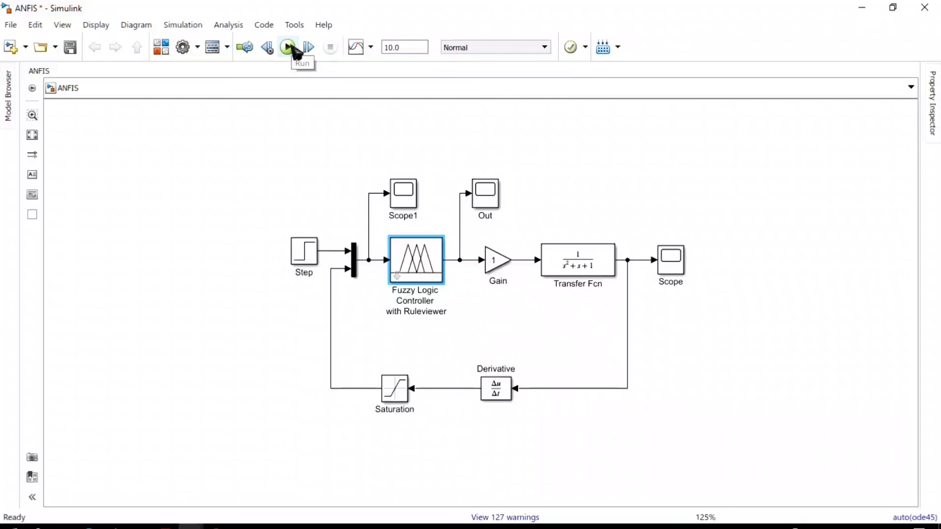
left_click(296, 51)
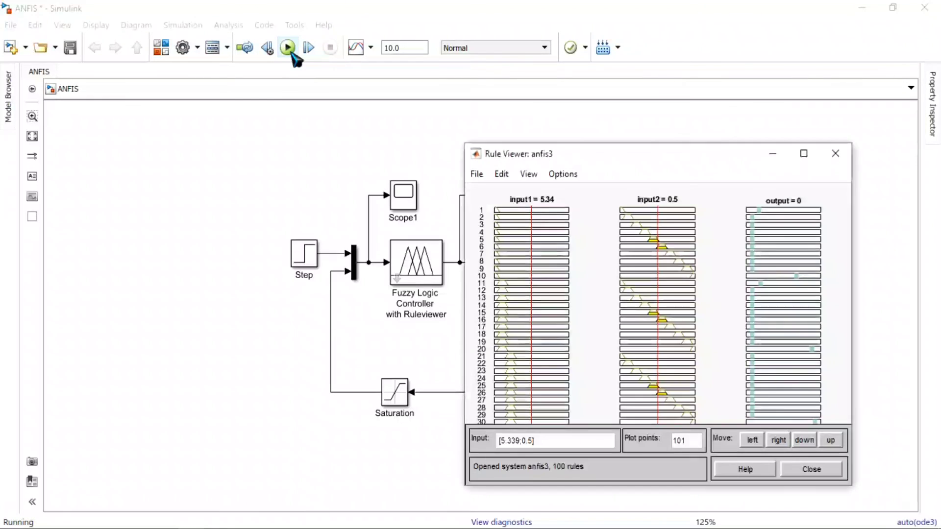
left_click_drag(632, 167, 254, 128)
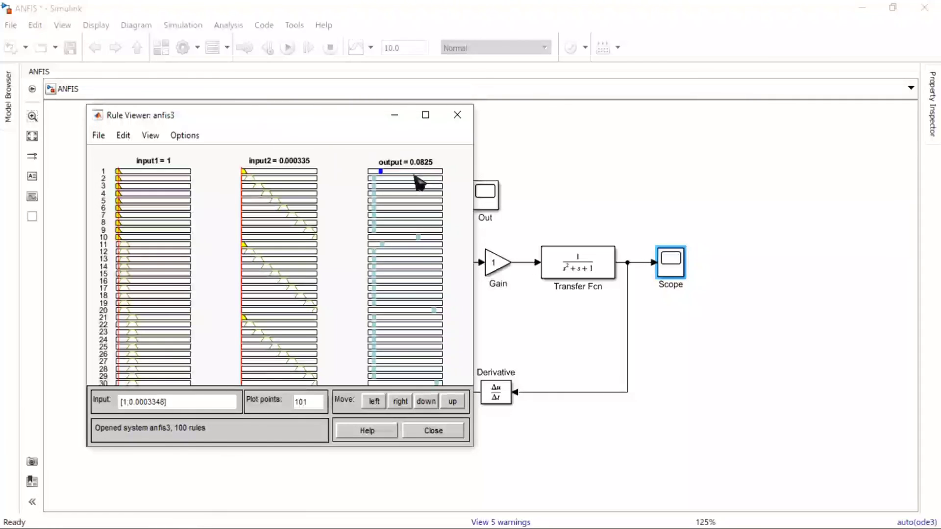
double_click(670, 270)
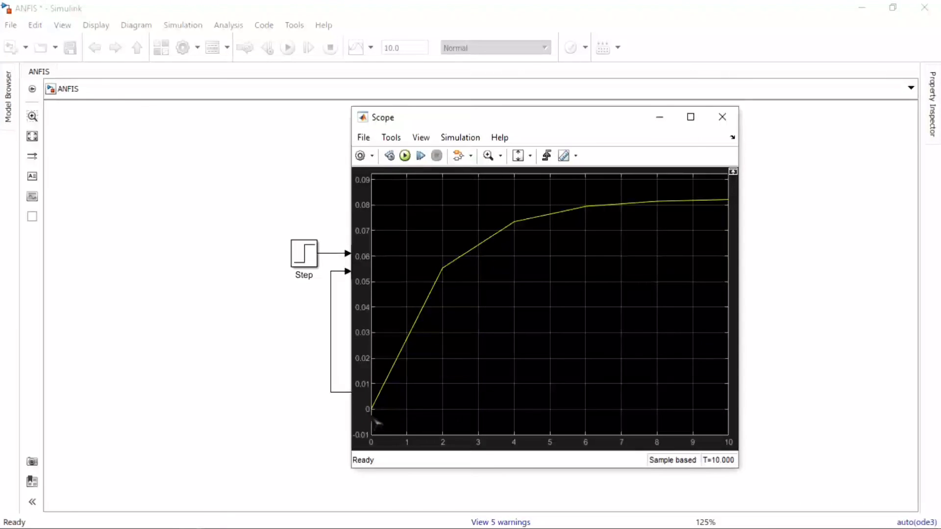
left_click(691, 117)
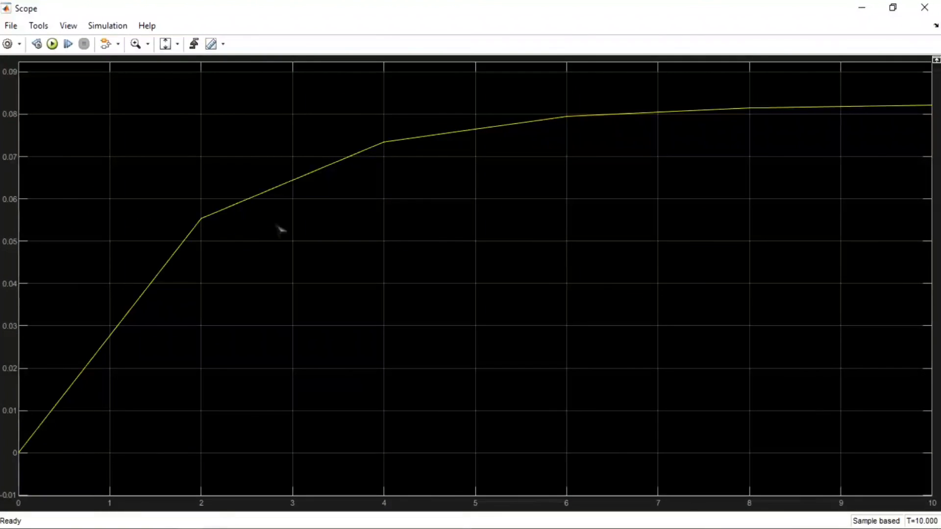